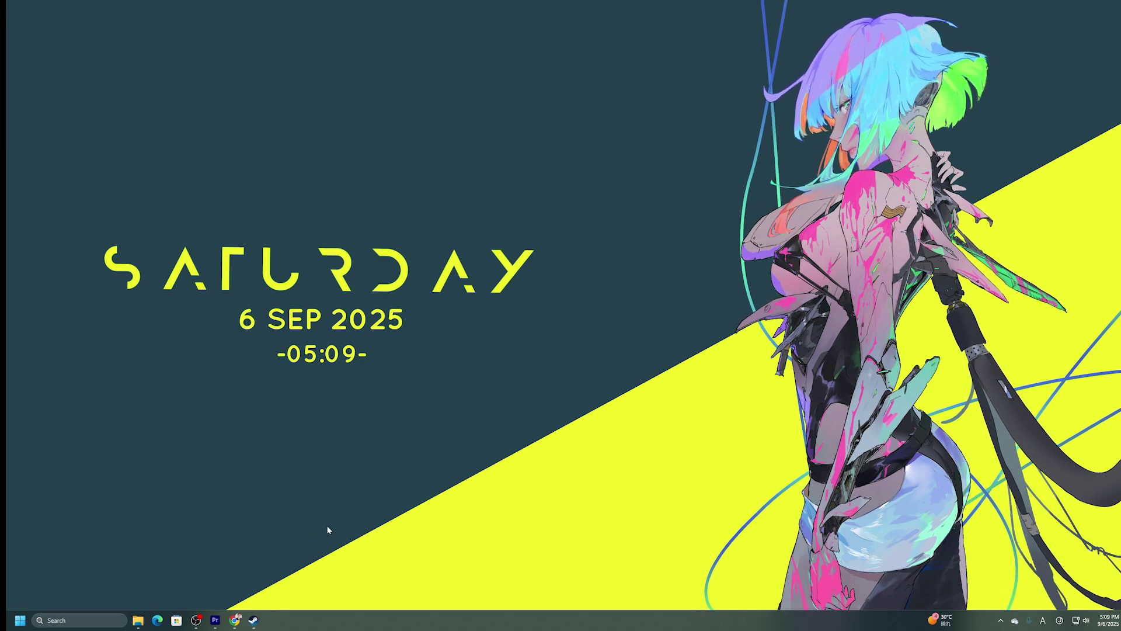
# Step: Reveal the existing game screenshot's folder on disk from Steam's Recordings & Screenshots library
pyautogui.click(253, 620)
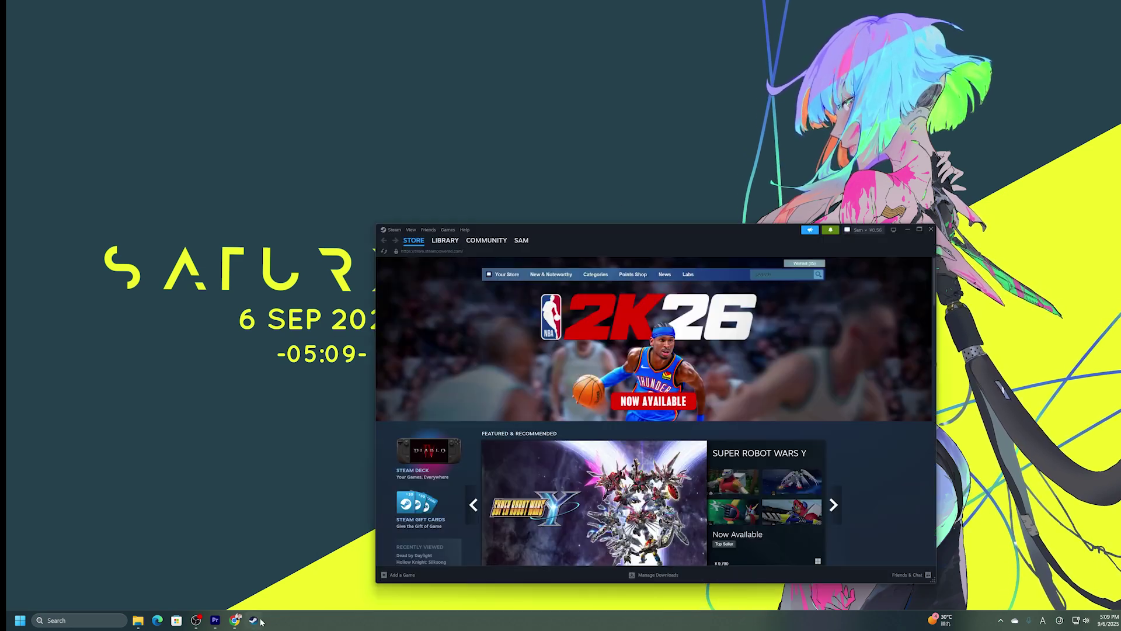
pyautogui.moveTo(346, 154)
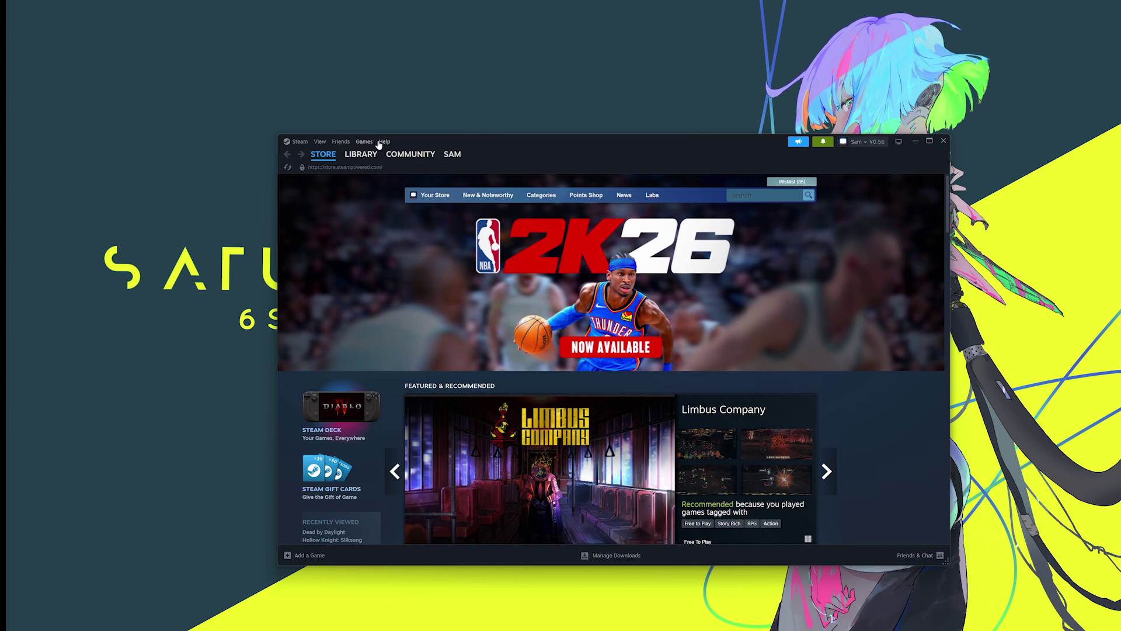
pyautogui.click(320, 141)
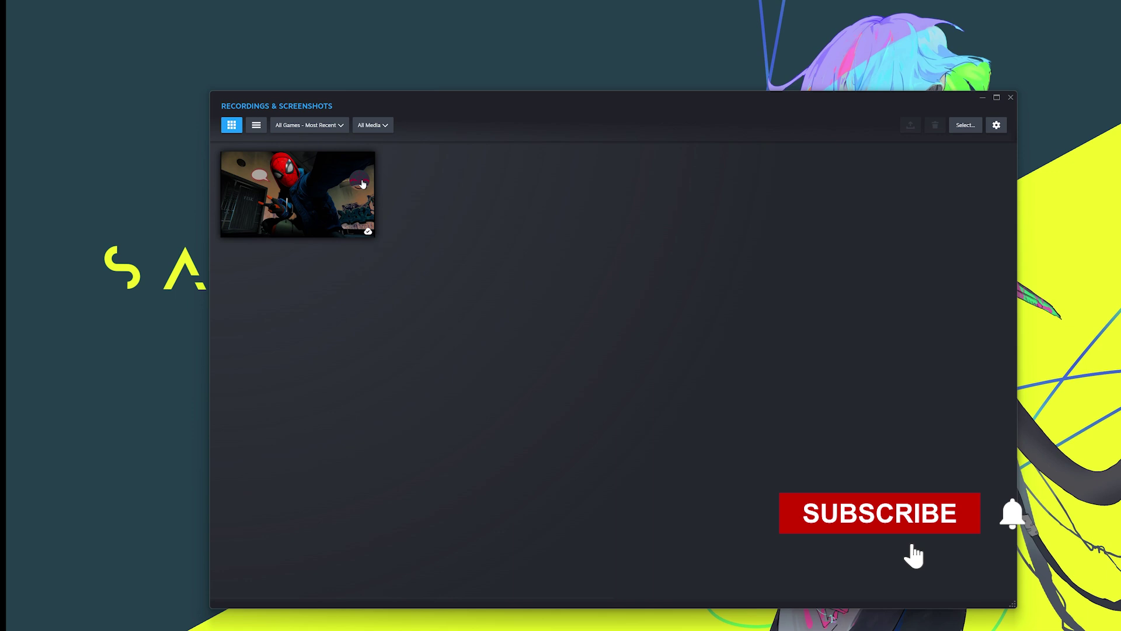
pyautogui.rightClick(350, 184)
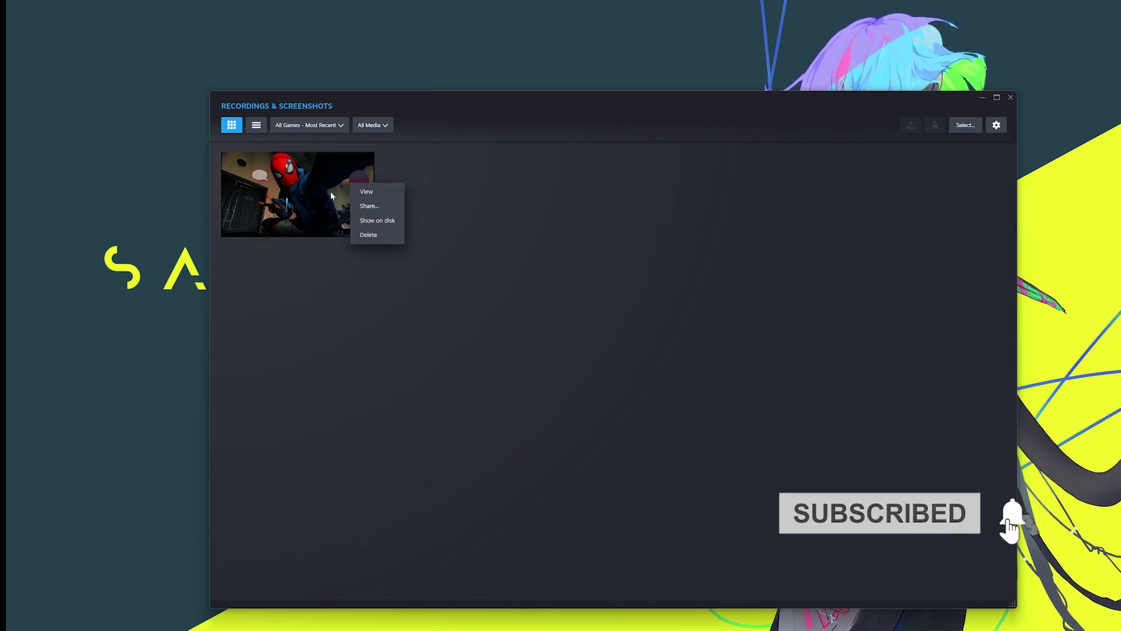
pyautogui.click(366, 221)
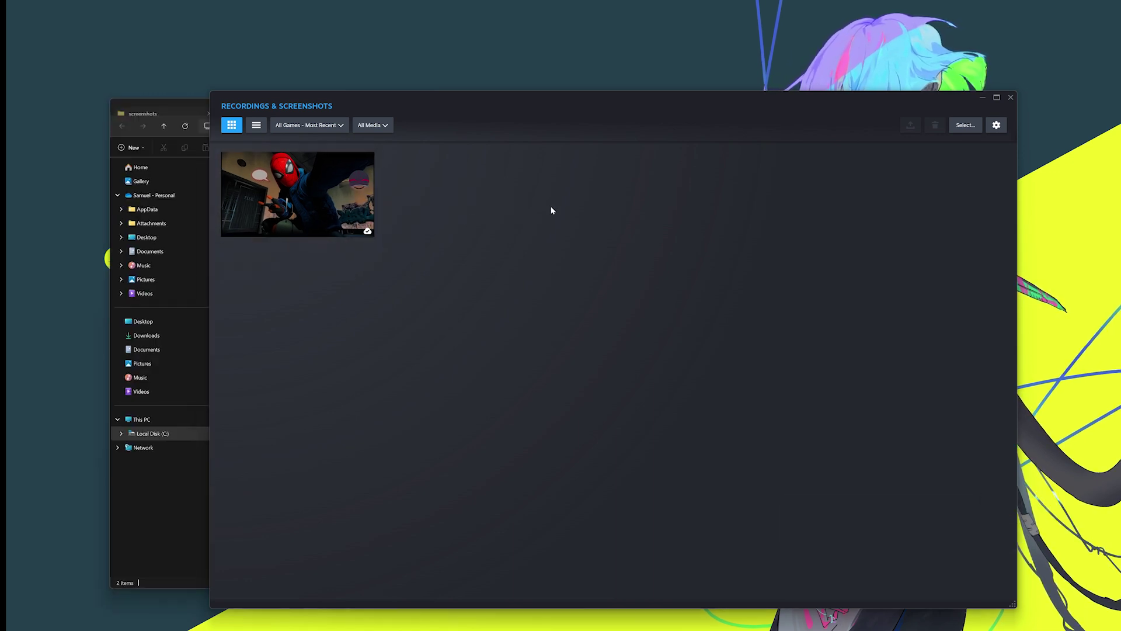
pyautogui.click(984, 100)
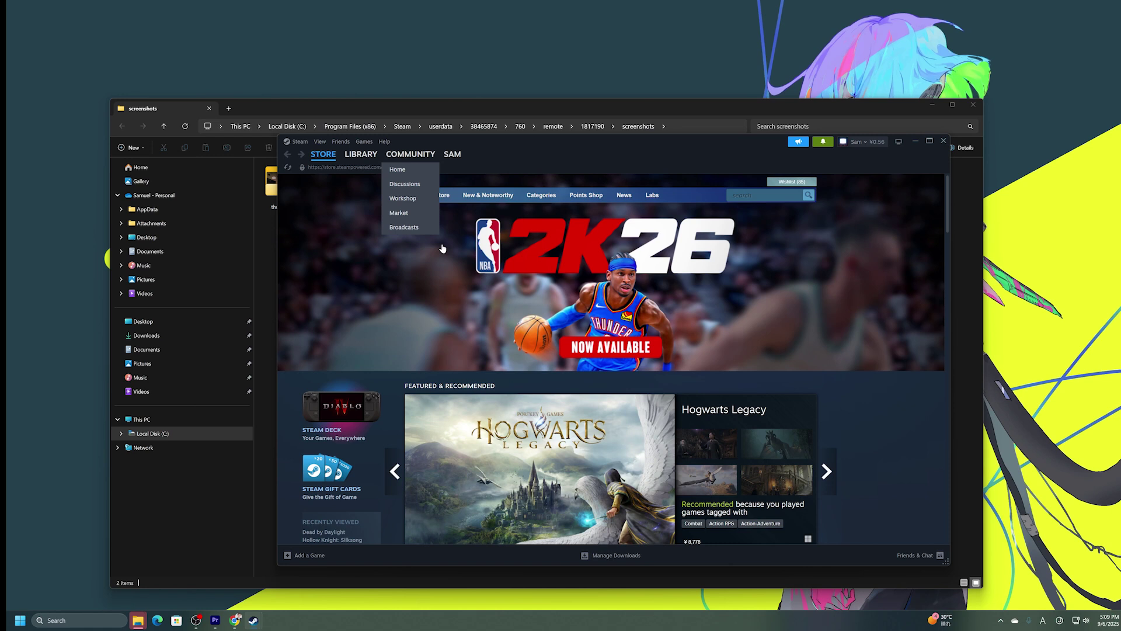
# Step: Place the Videos folder beside Steam's screenshots folder and select Screenshot 2025-09-06 170859.jpg
pyautogui.moveTo(175, 108); pyautogui.dragTo(131, 94)
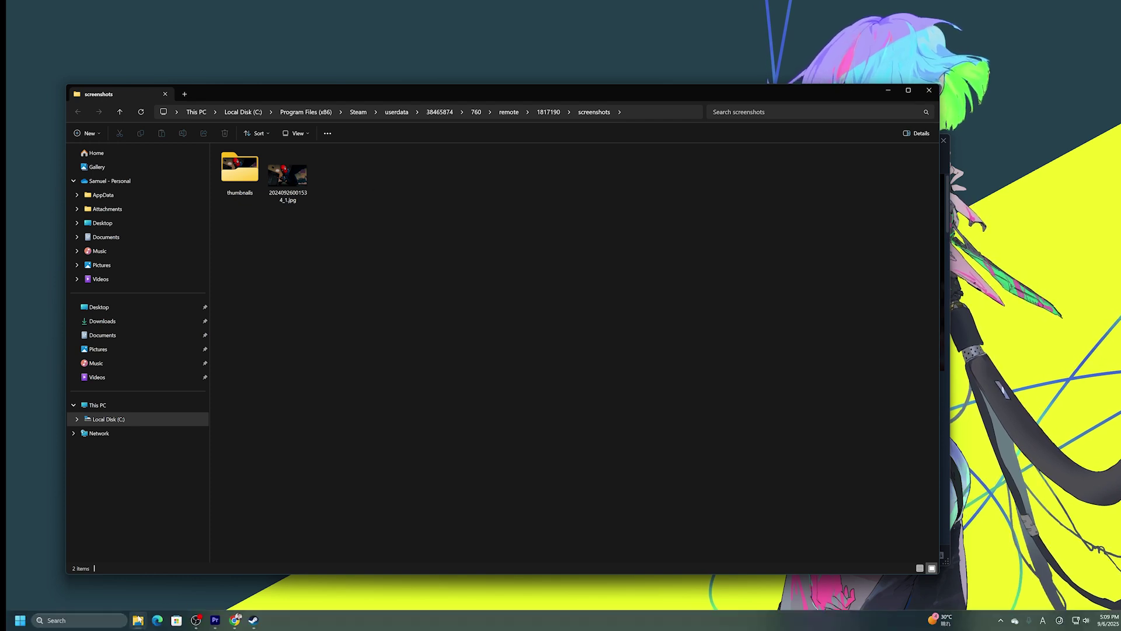
pyautogui.click(137, 622)
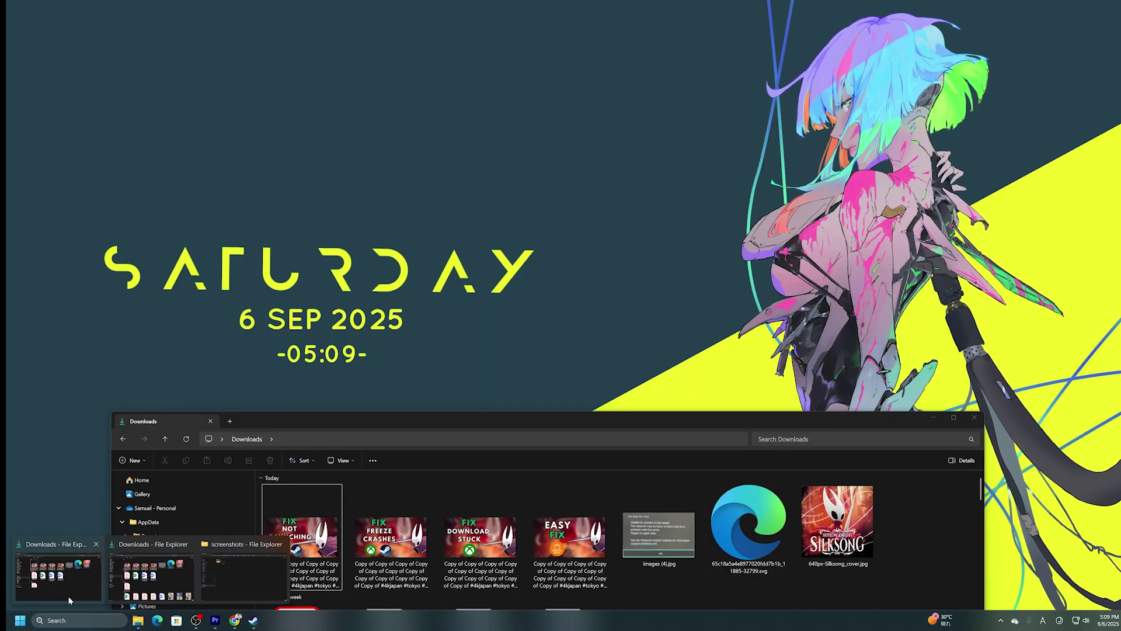
pyautogui.click(69, 583)
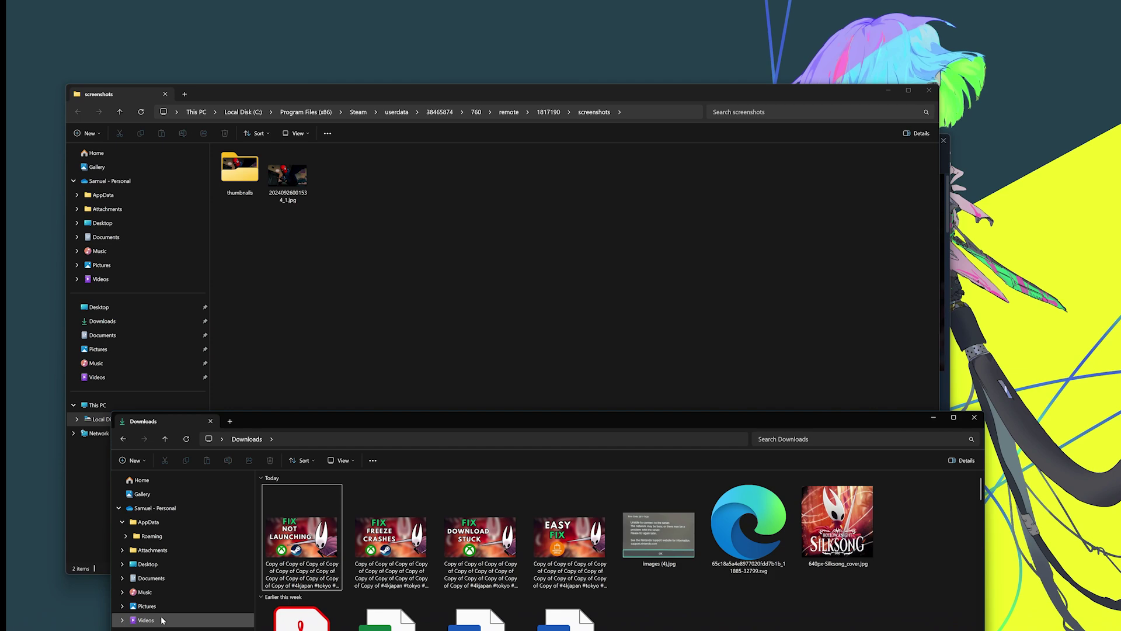
pyautogui.click(146, 619)
pyautogui.moveTo(601, 416); pyautogui.dragTo(872, 375)
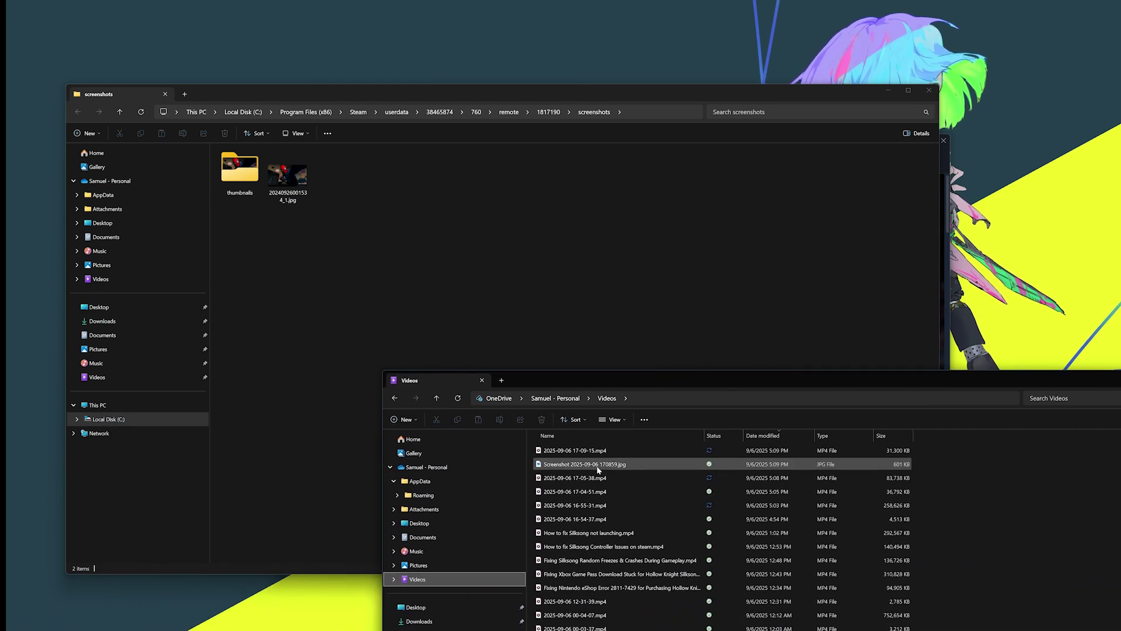
pyautogui.click(595, 453)
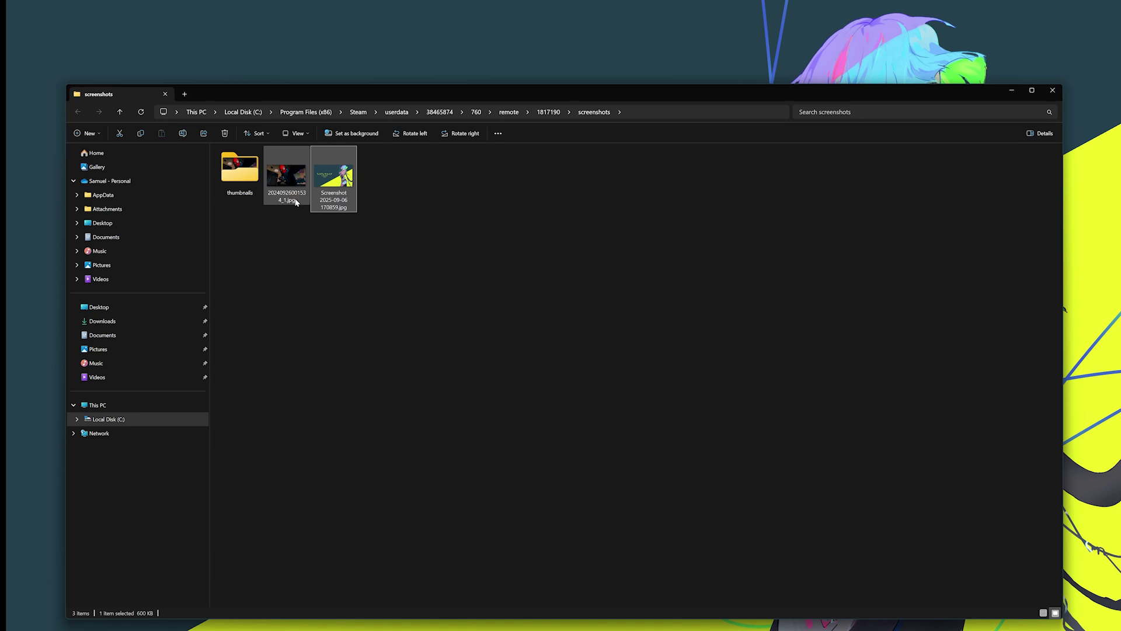
pyautogui.moveTo(340, 214)
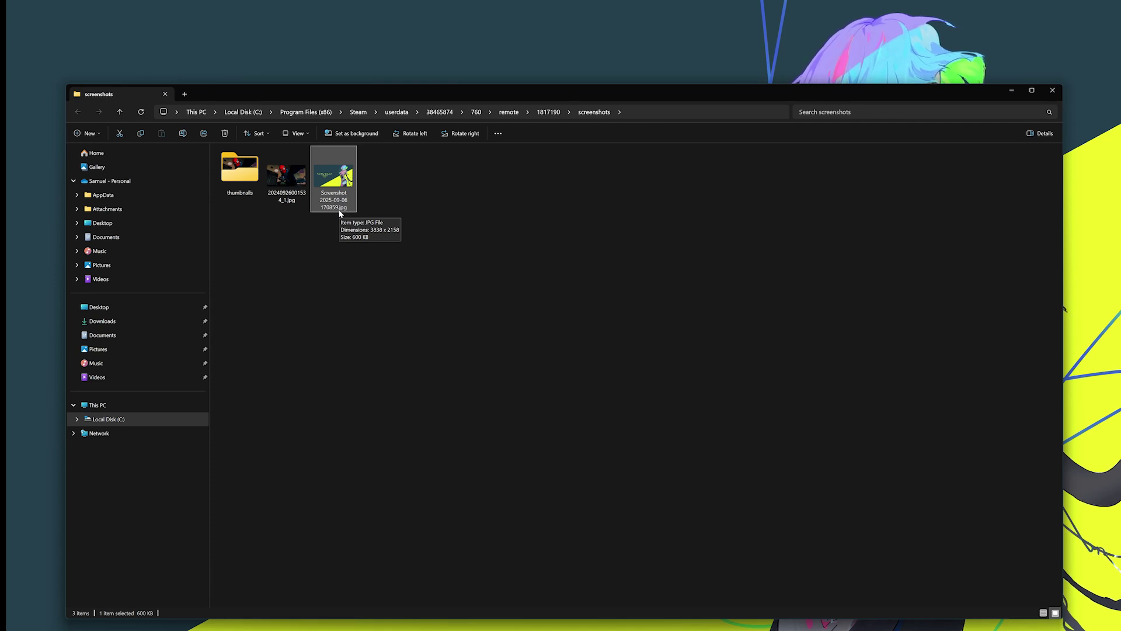
pyautogui.rightClick(292, 199)
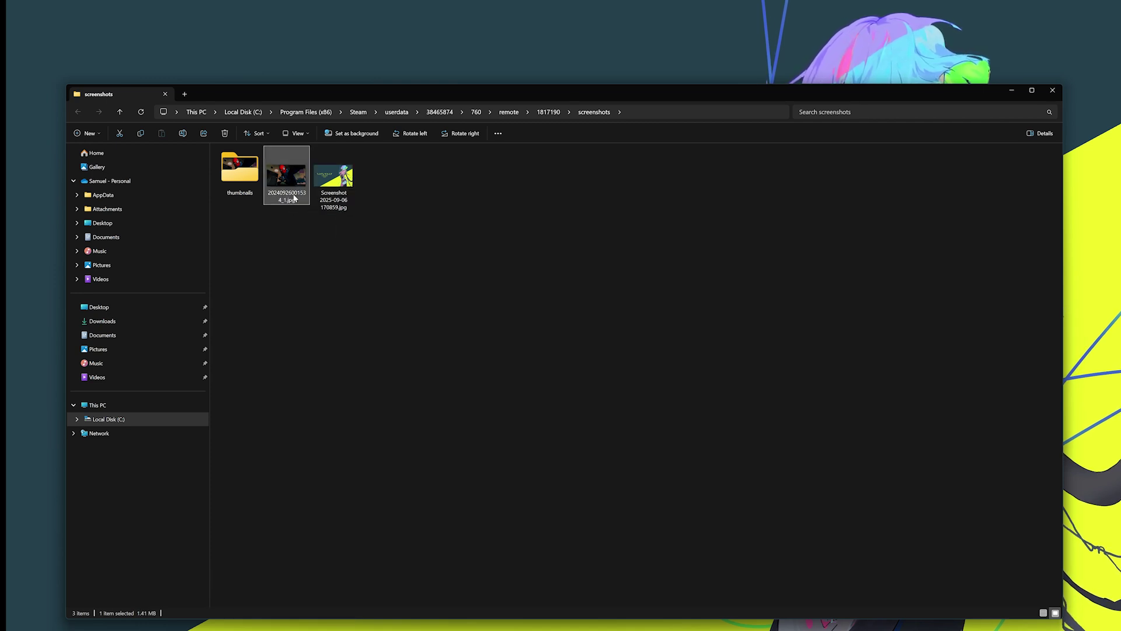
pyautogui.click(361, 208)
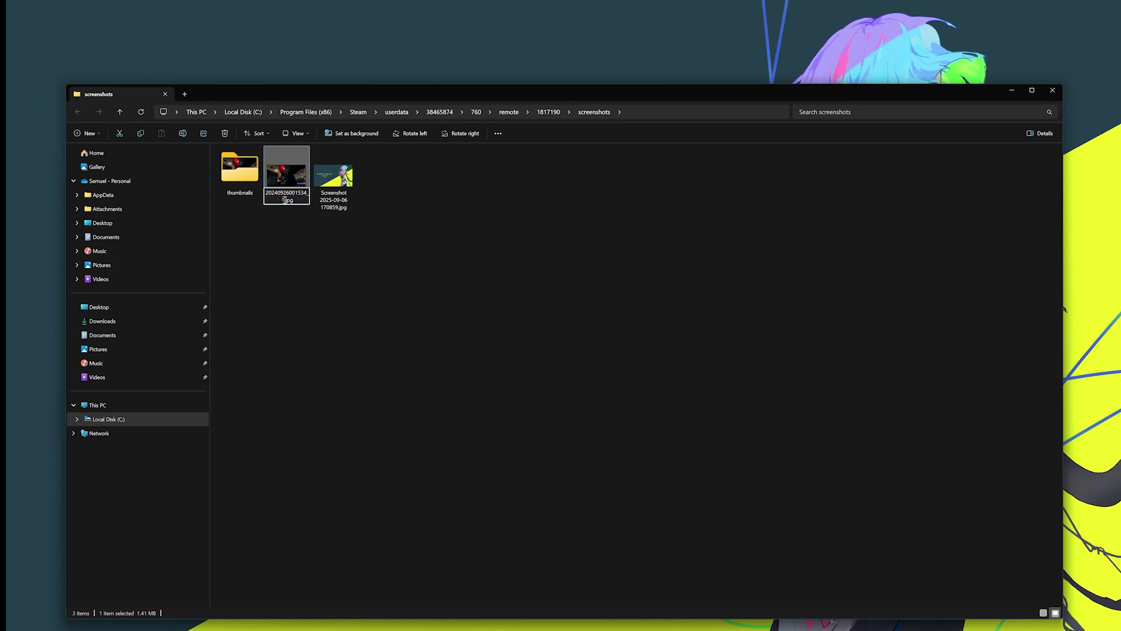
pyautogui.click(339, 201)
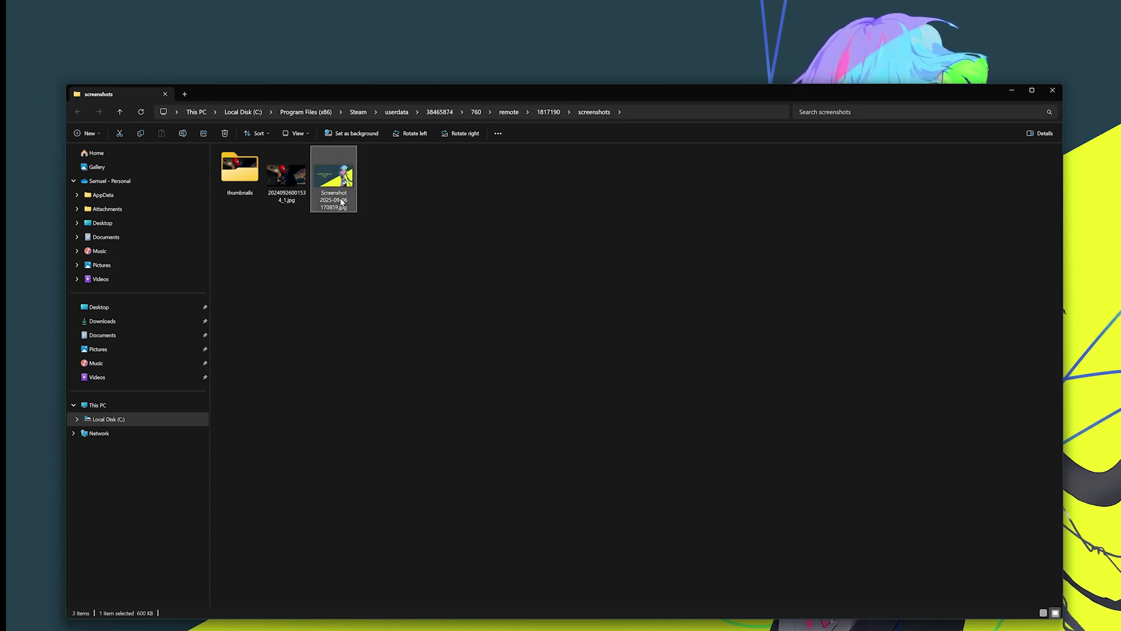
pyautogui.rightClick(342, 201)
pyautogui.click(409, 212)
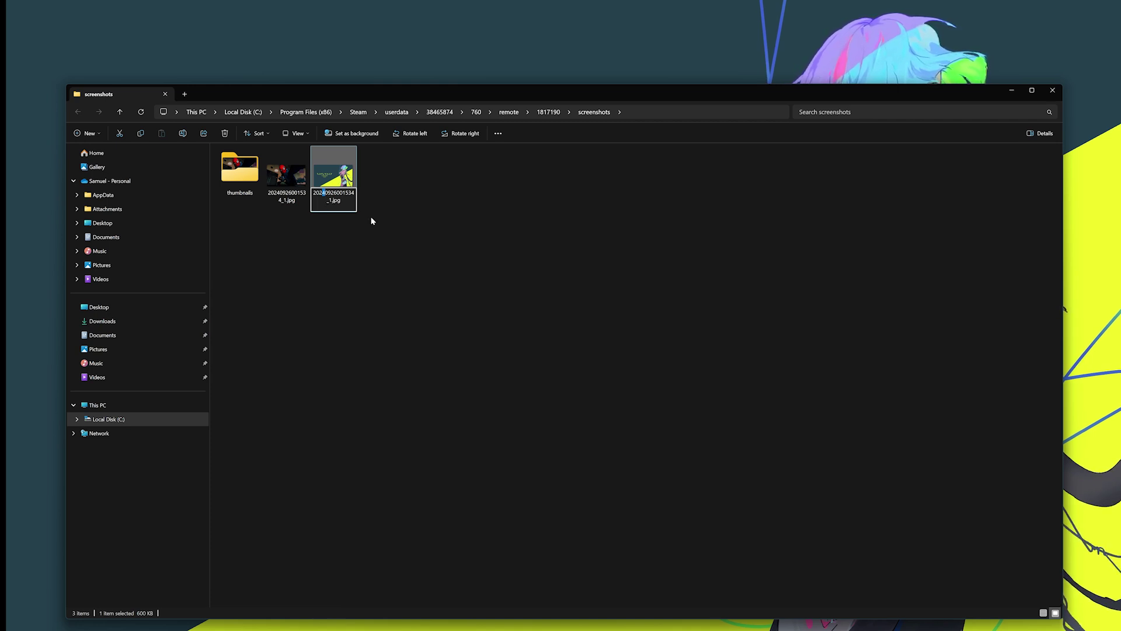
pyautogui.write('5')
pyautogui.press('Return')
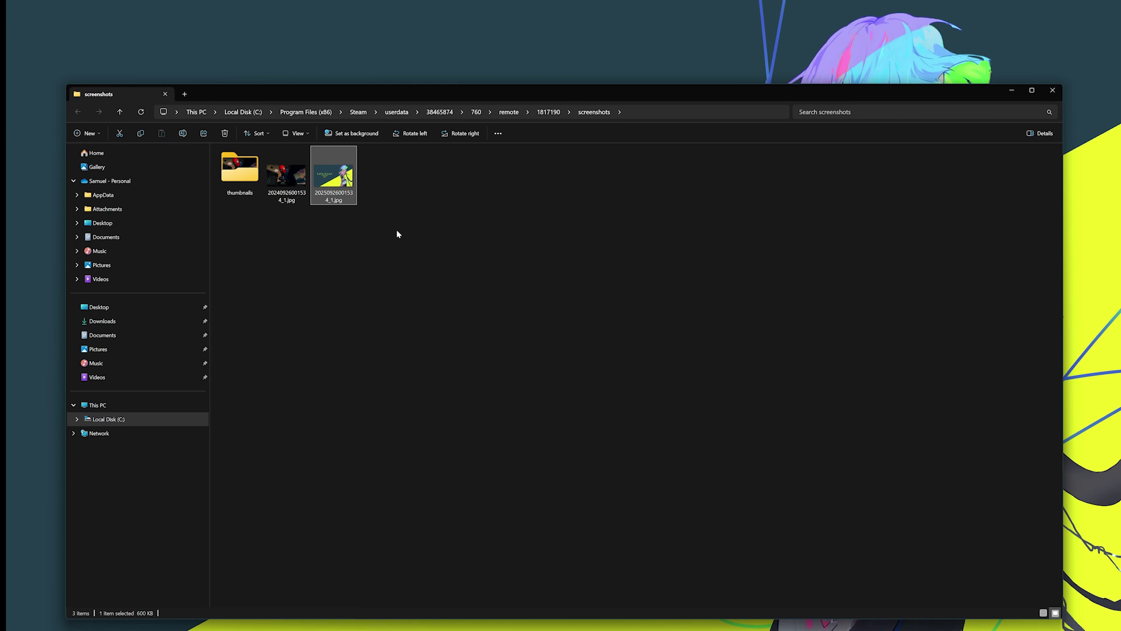
pyautogui.moveTo(337, 199)
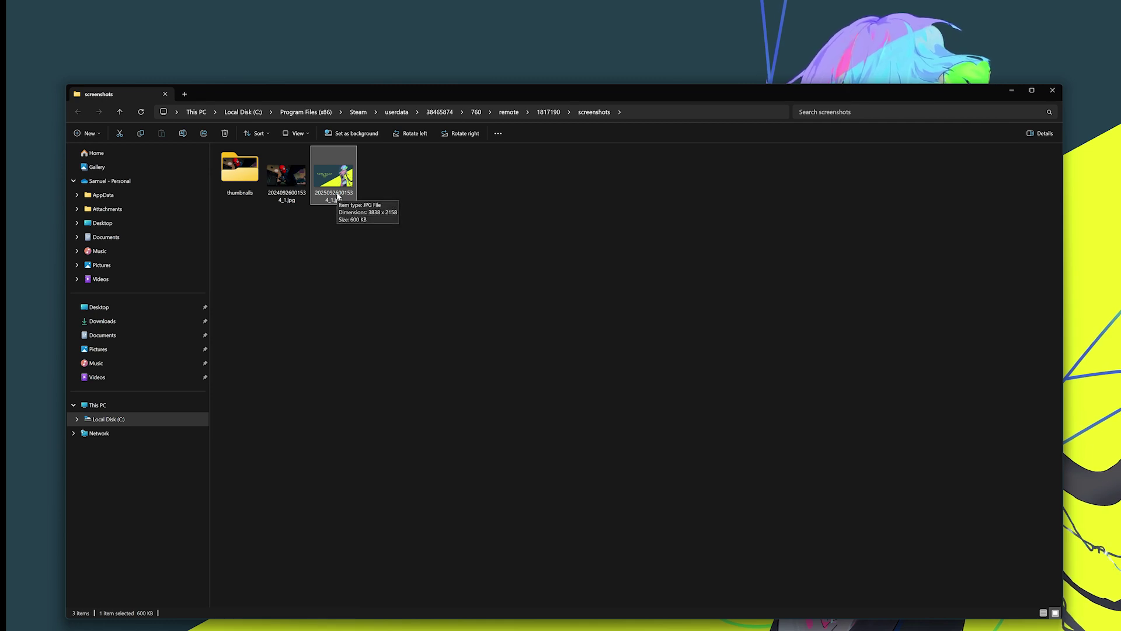
pyautogui.moveTo(336, 197)
pyautogui.mouseDown()
pyautogui.moveTo(425, 201)
pyautogui.moveTo(415, 208)
pyautogui.mouseUp()
pyautogui.rightClick(396, 198)
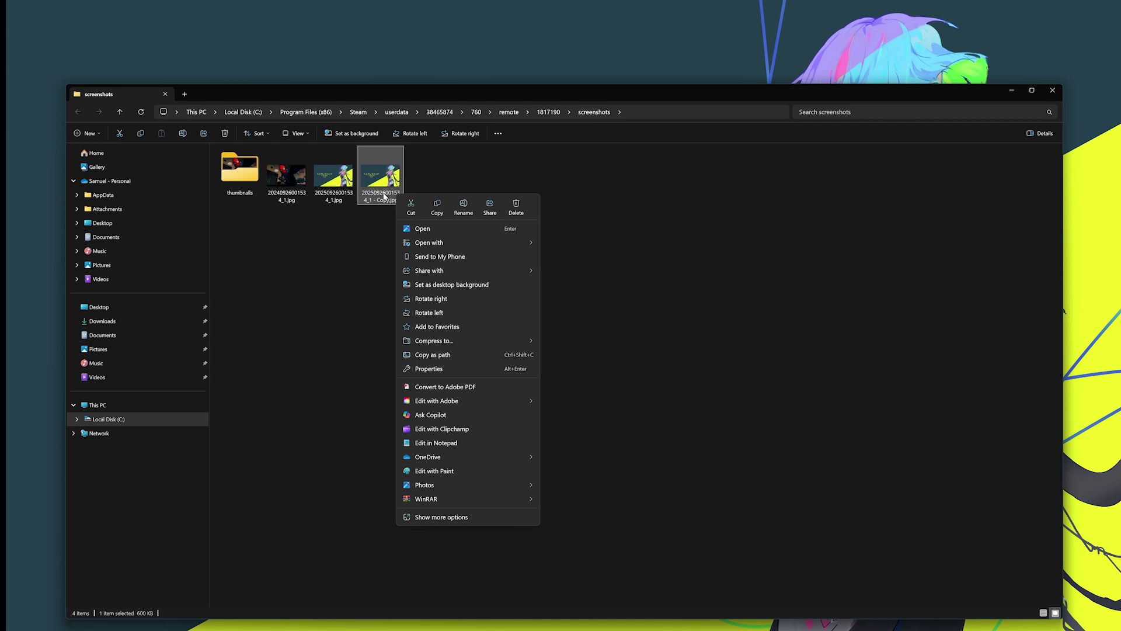
pyautogui.rightClick(383, 195)
pyautogui.rightClick(383, 194)
pyautogui.moveTo(472, 238)
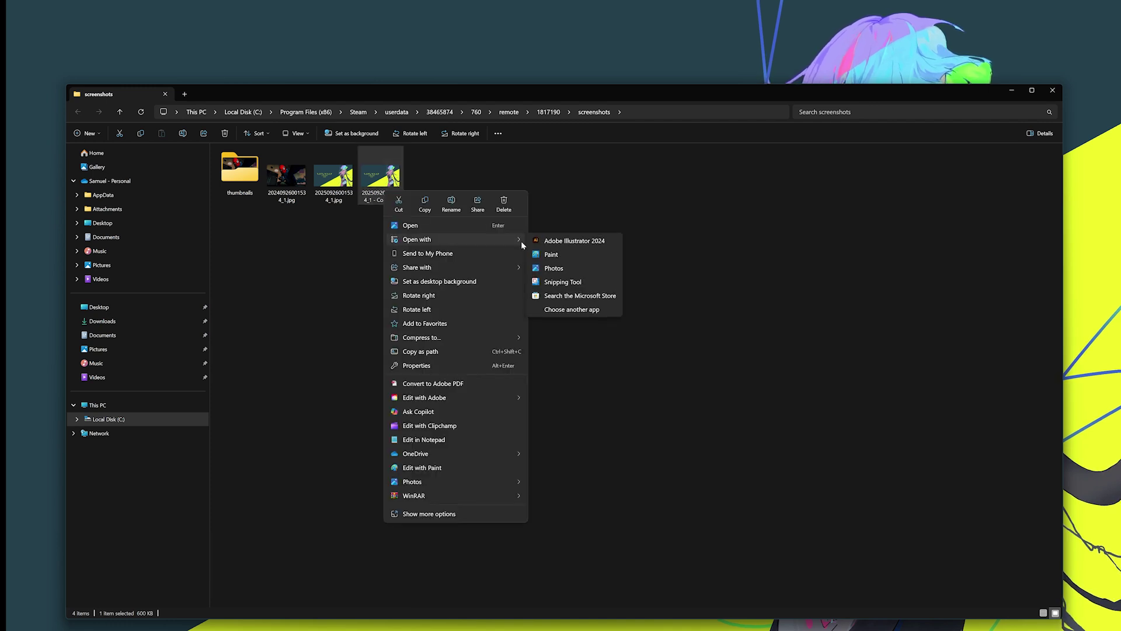
pyautogui.click(565, 255)
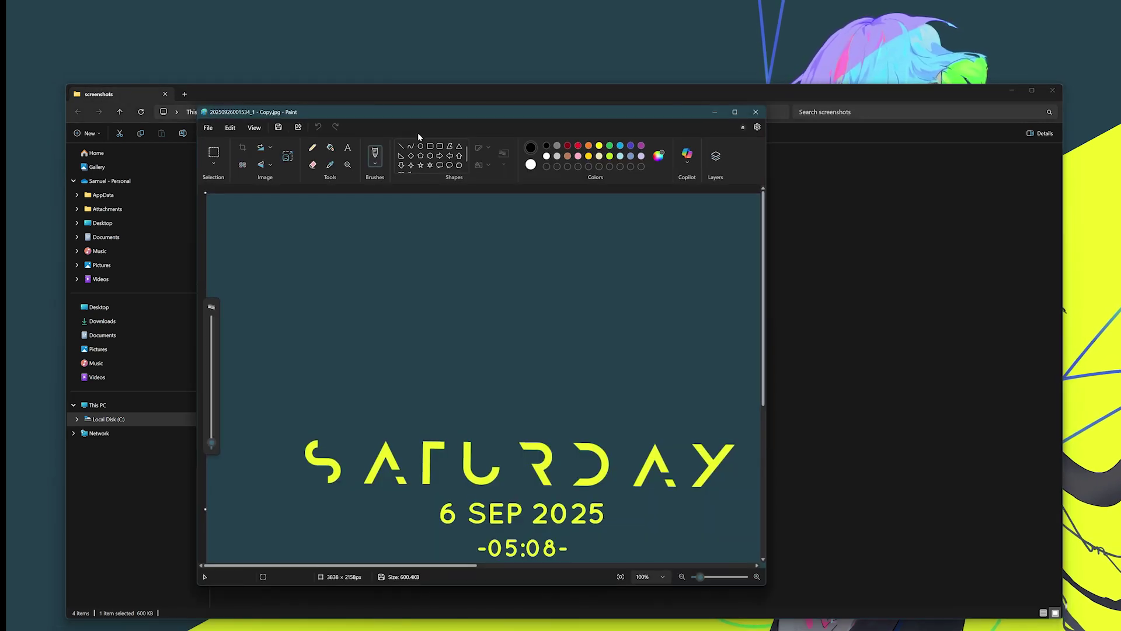
# Step: Resize the copy to 200 × 125 pixels with unlinked proportions, save it, and close Paint
pyautogui.moveTo(422, 116); pyautogui.dragTo(548, 159)
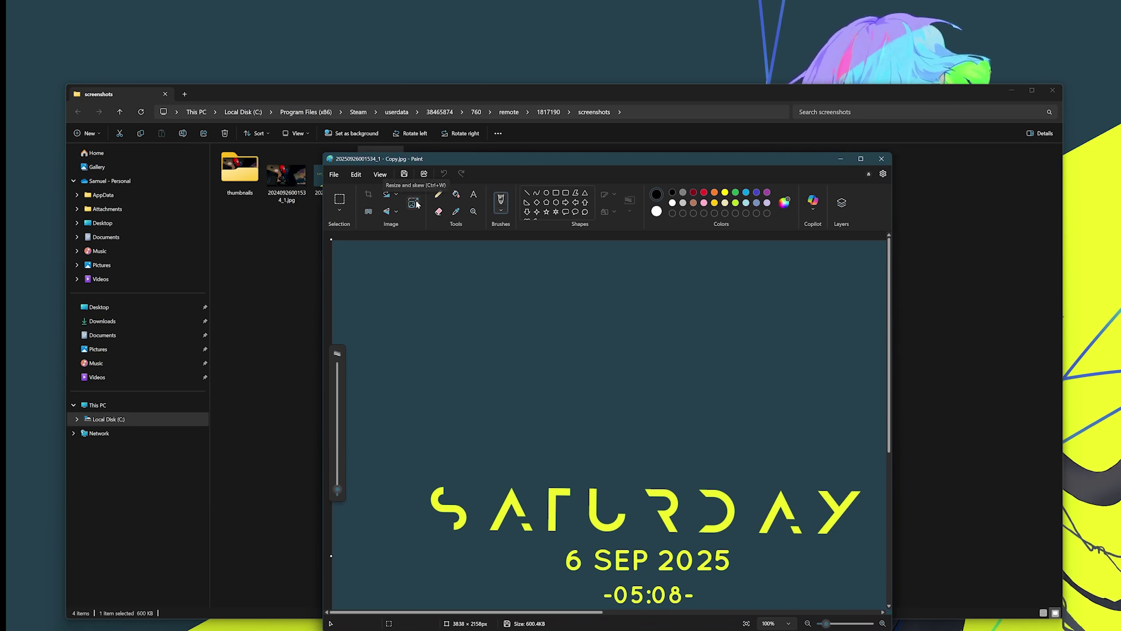
pyautogui.click(415, 202)
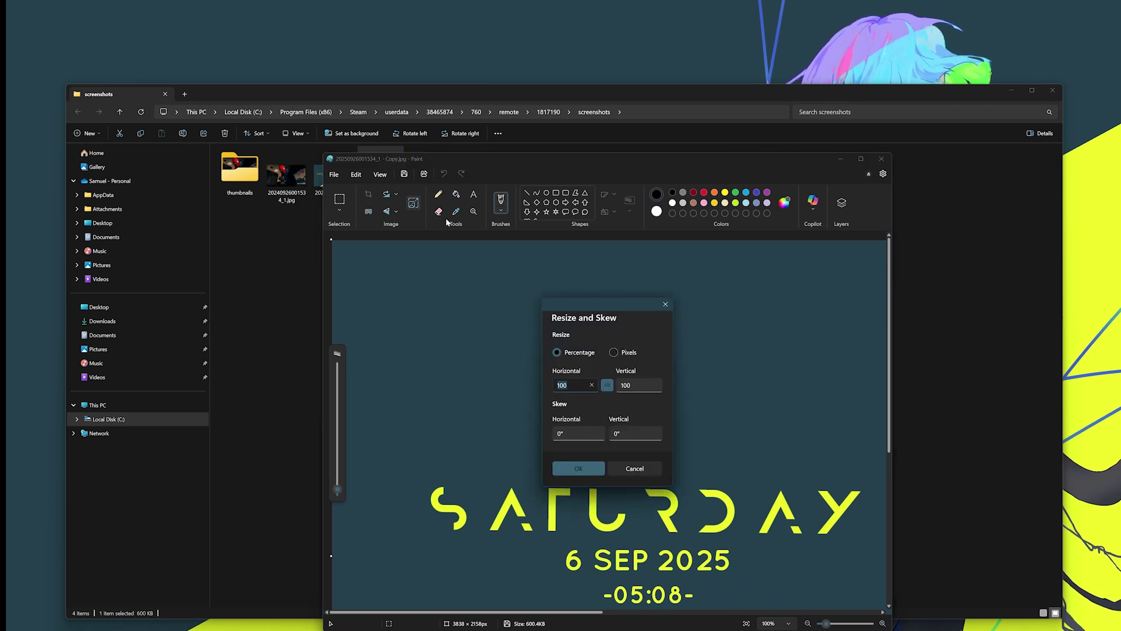
pyautogui.click(614, 352)
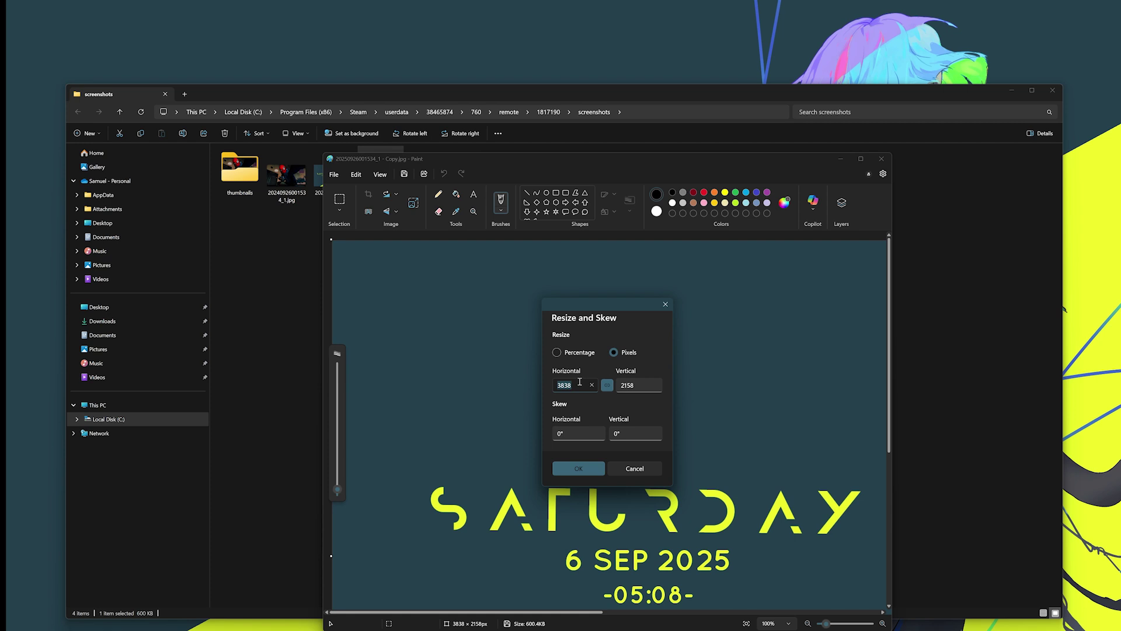
pyautogui.click(609, 387)
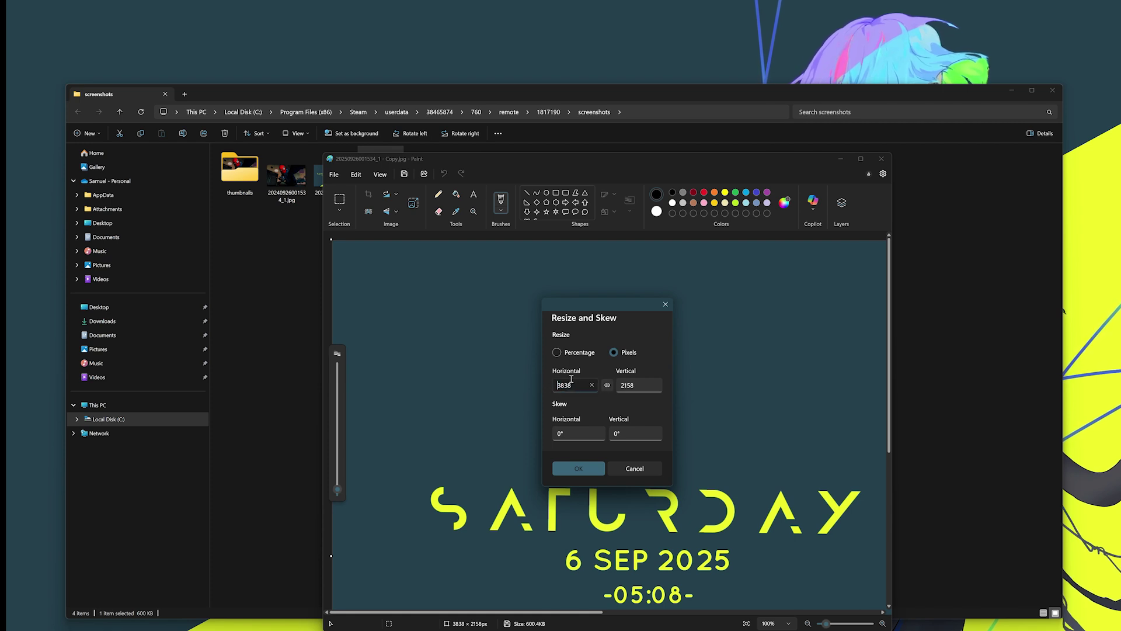
pyautogui.moveTo(575, 387); pyautogui.dragTo(543, 388)
pyautogui.write('2')
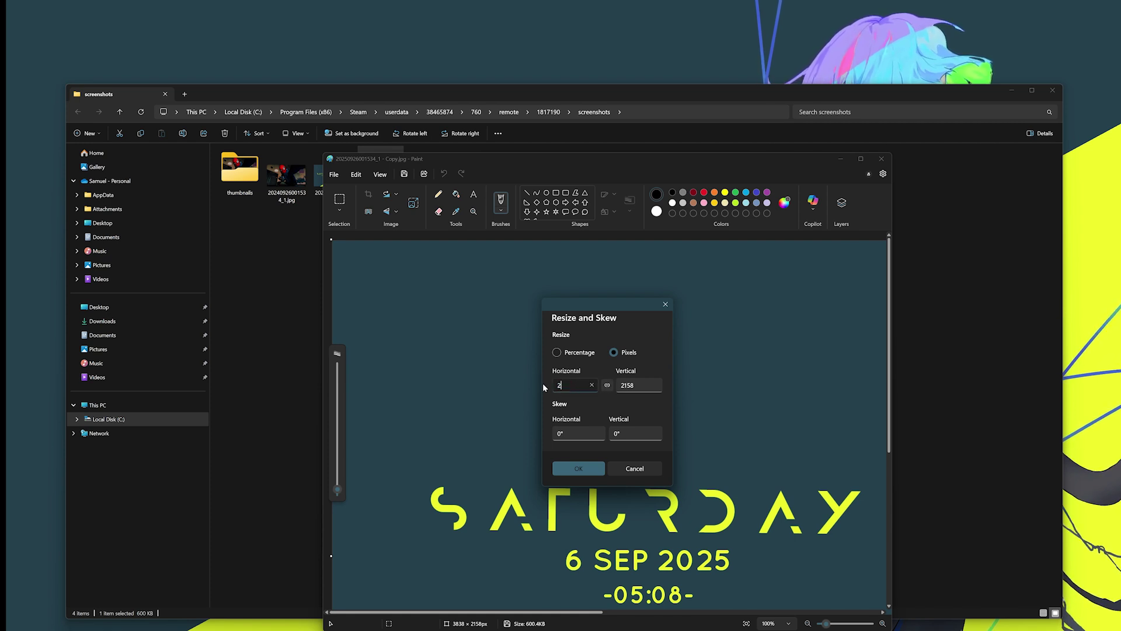
pyautogui.write('00')
pyautogui.press('Tab')
pyautogui.write('125')
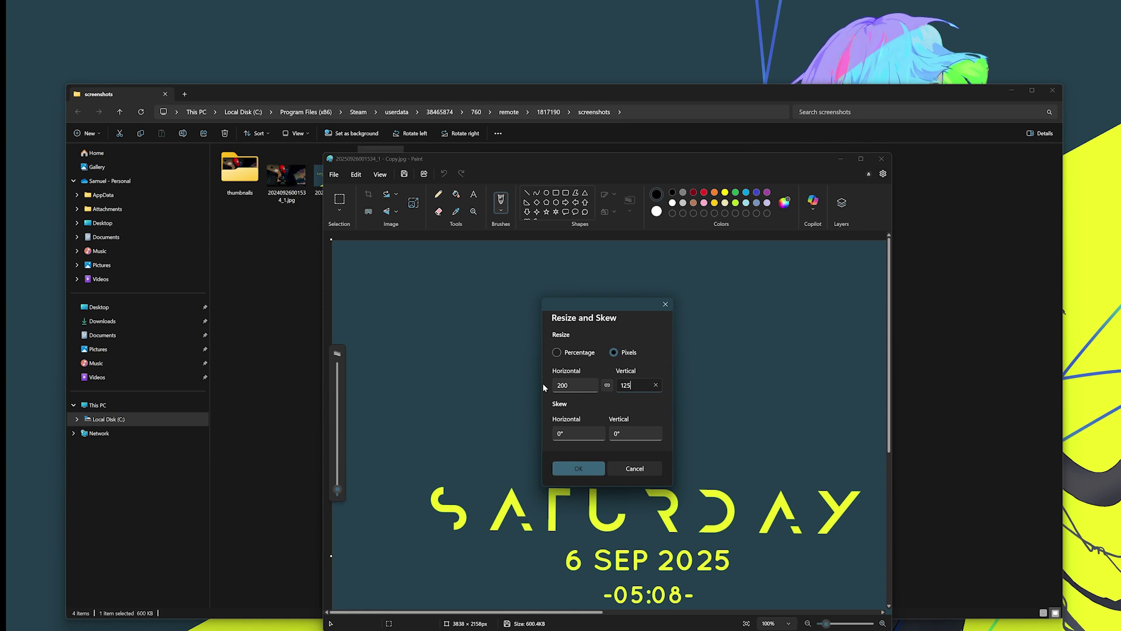
pyautogui.click(575, 467)
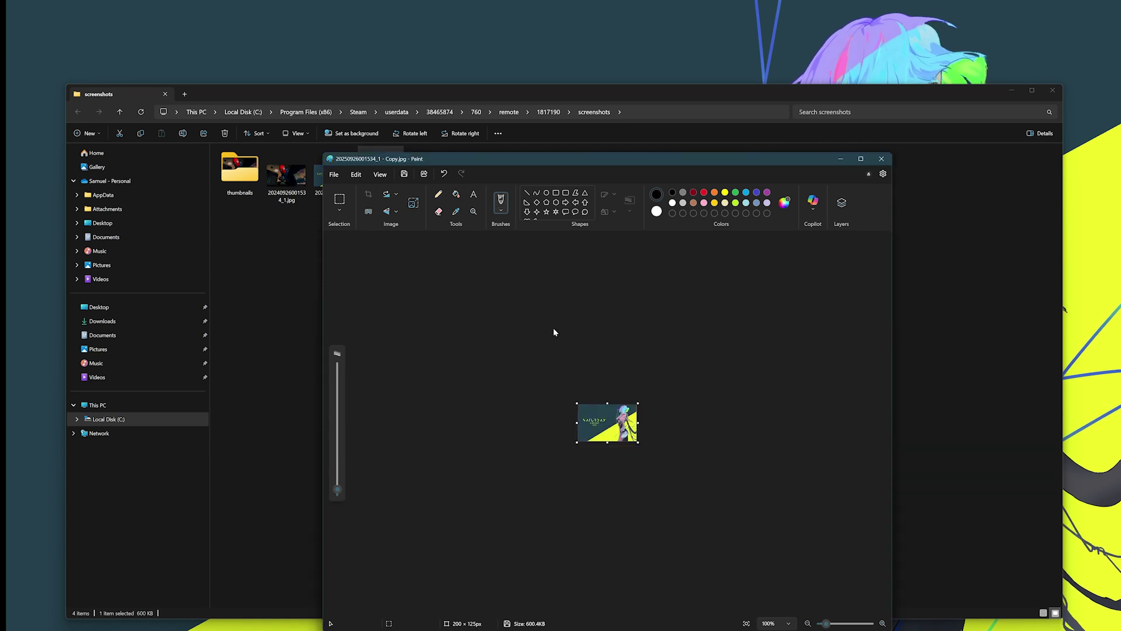
pyautogui.click(404, 177)
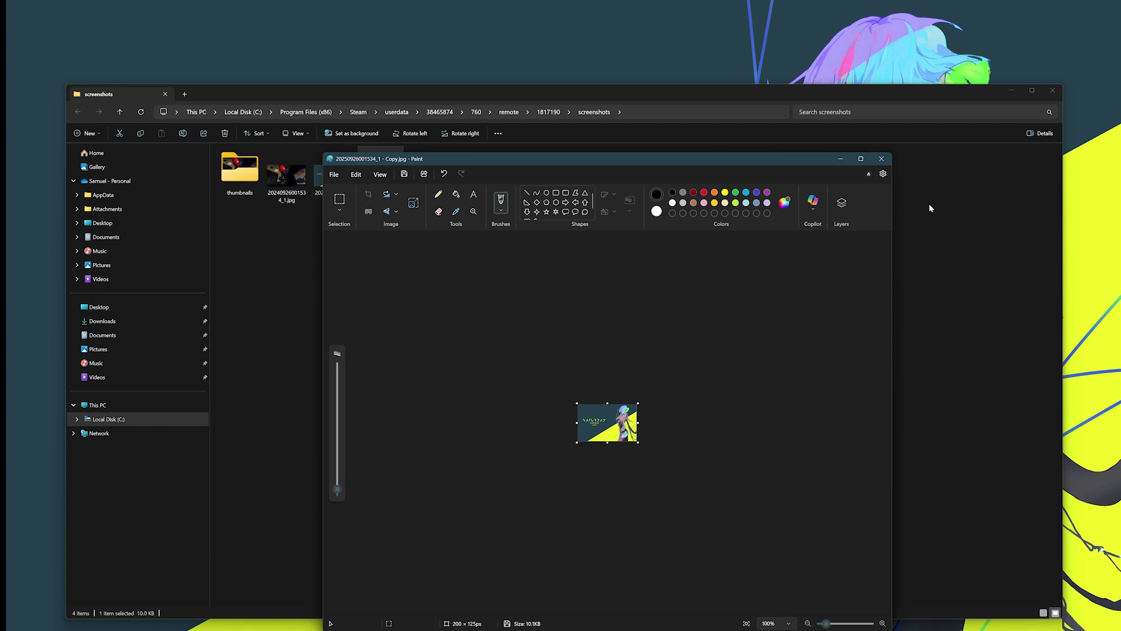
pyautogui.click(881, 159)
pyautogui.click(341, 199)
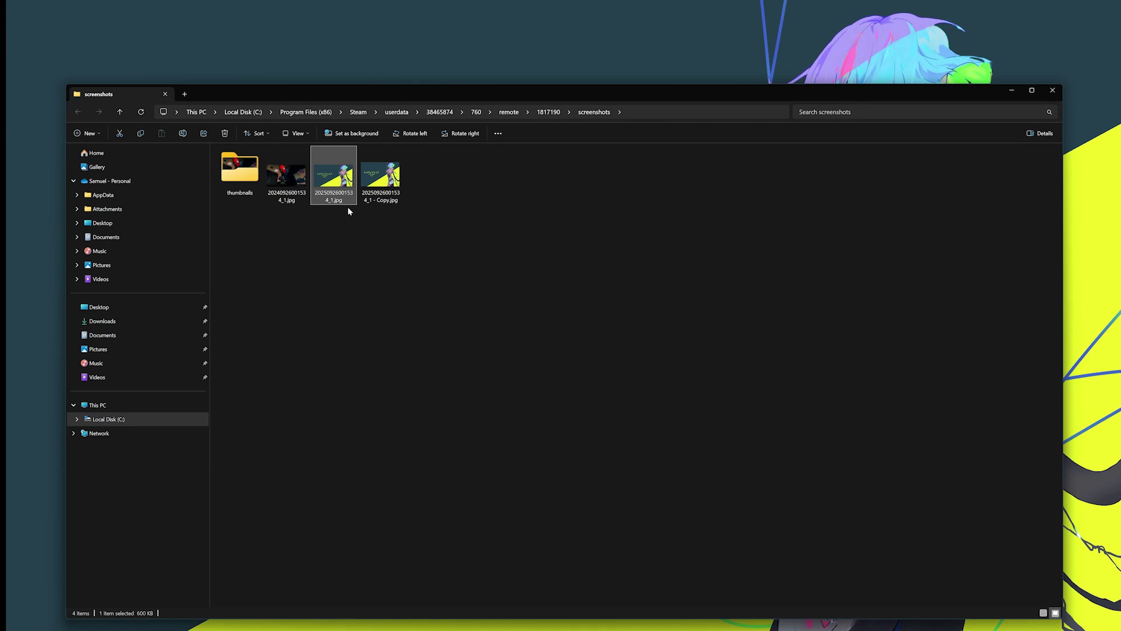
pyautogui.click(383, 189)
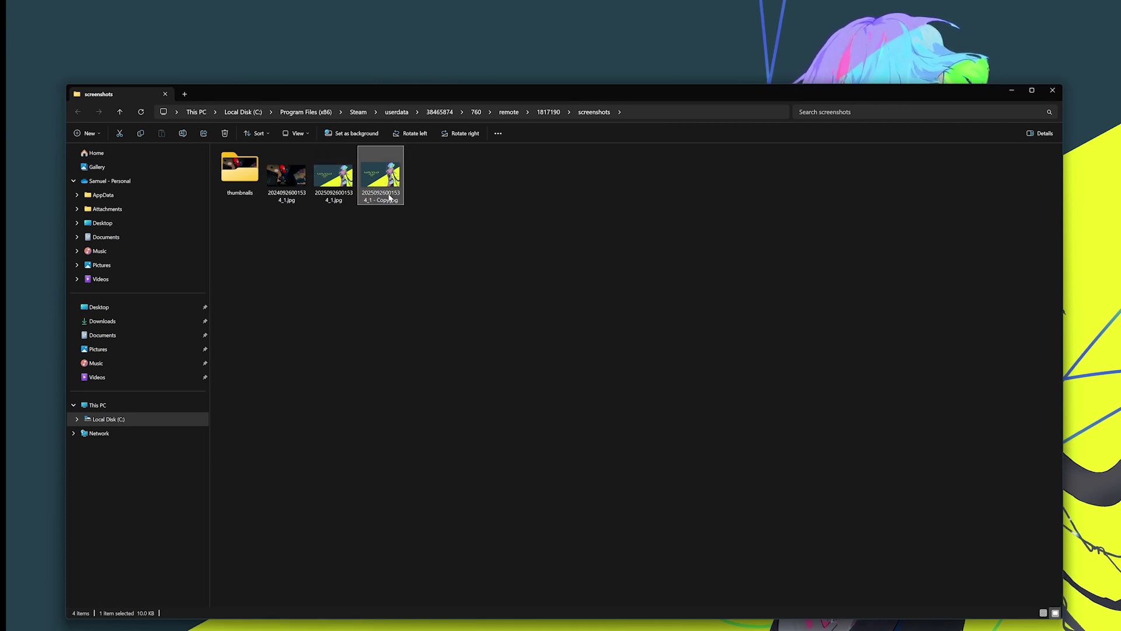
pyautogui.moveTo(390, 198); pyautogui.dragTo(237, 174)
pyautogui.doubleClick(238, 170)
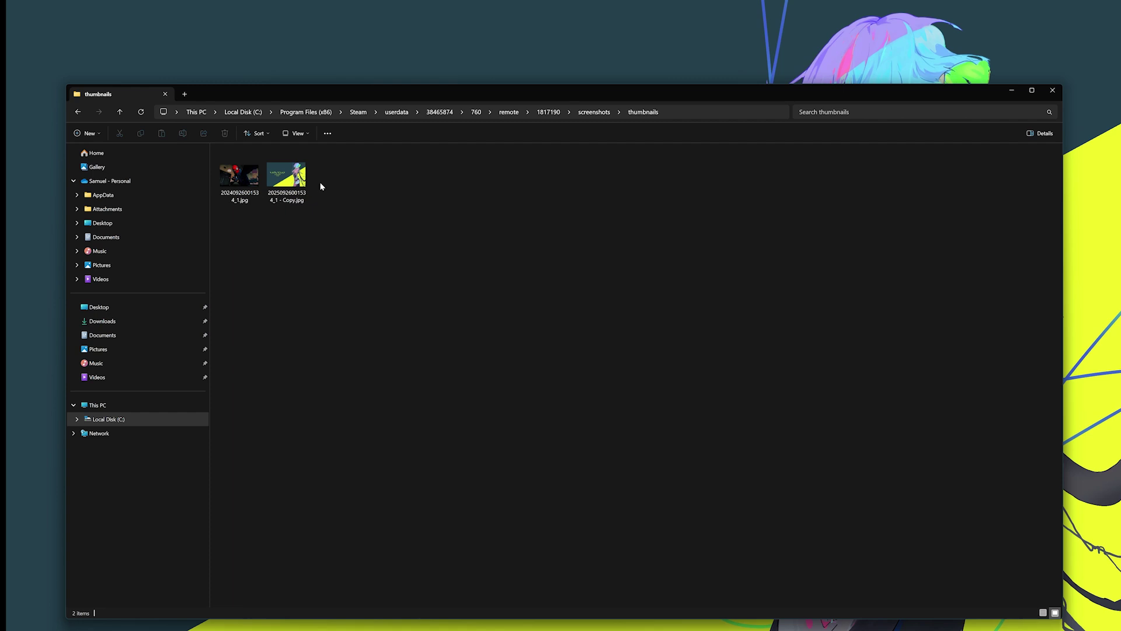
pyautogui.click(286, 175)
pyautogui.rightClick(292, 181)
pyautogui.click(362, 196)
pyautogui.press('Return')
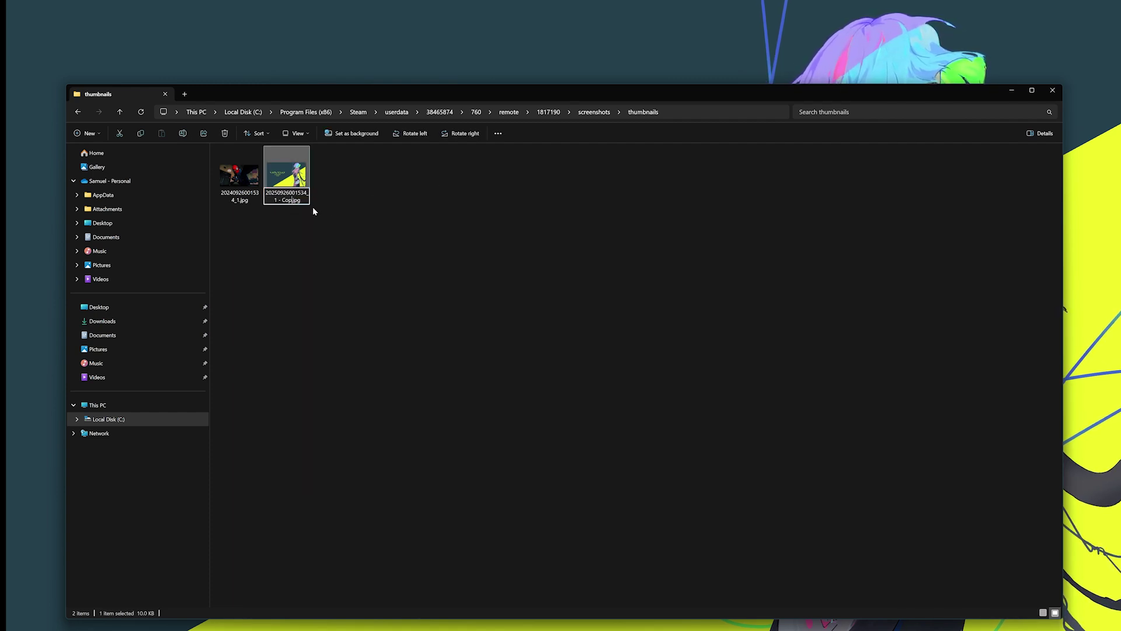
pyautogui.press('BackSpace')
pyautogui.press('BackSpace')
pyautogui.press('Return')
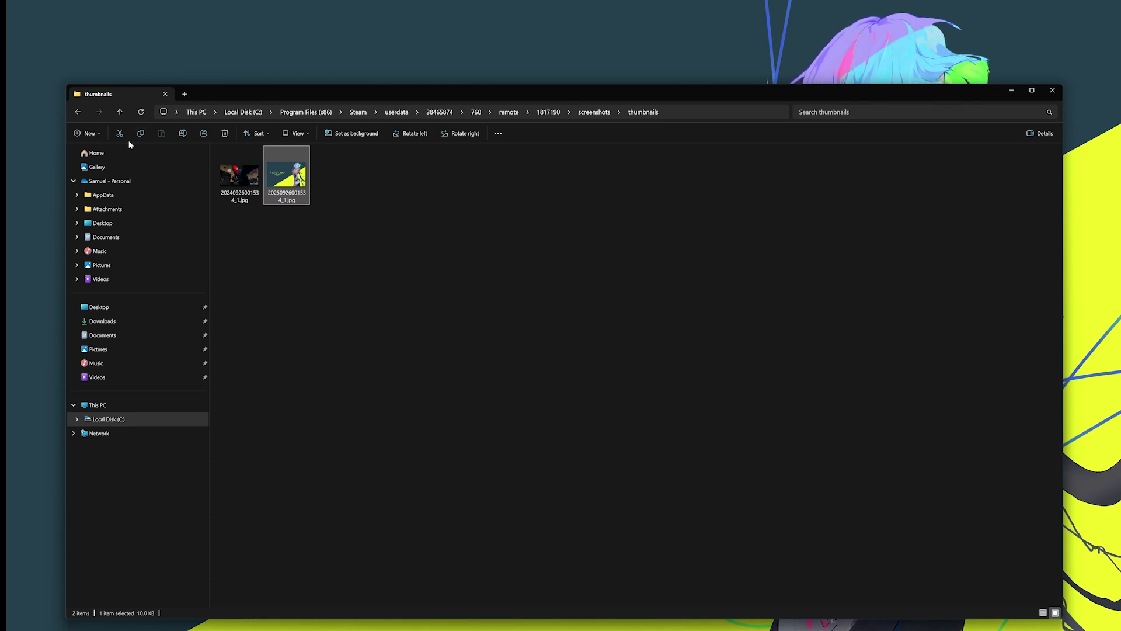
# Step: Return to the screenshots folder and quit Steam from the system tray so it reloads screenshots
pyautogui.click(79, 112)
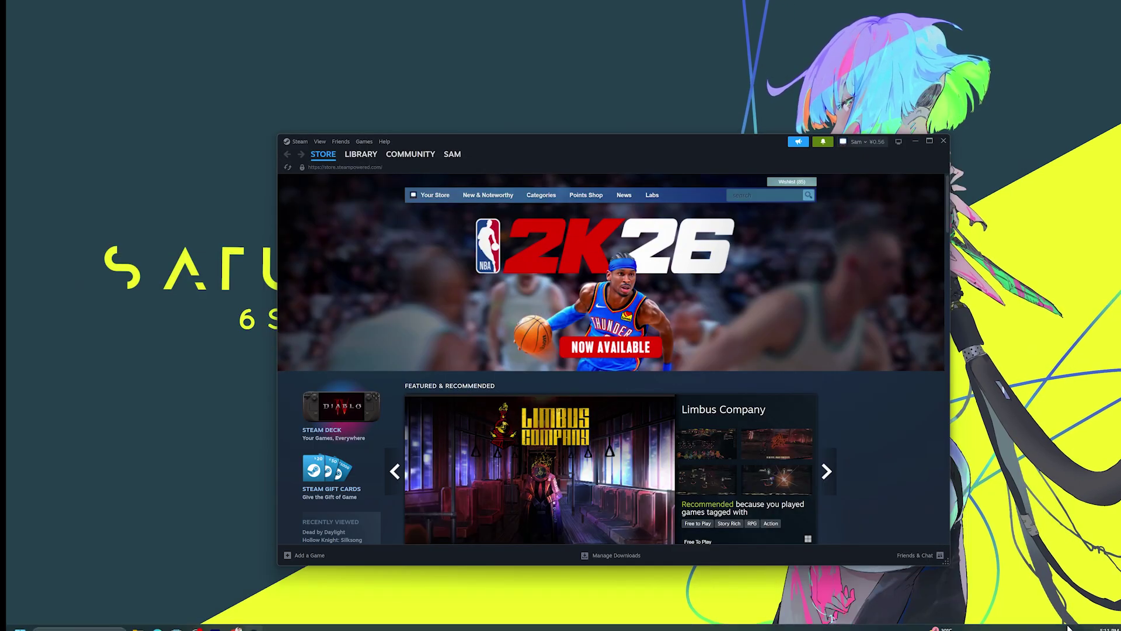
pyautogui.click(1000, 620)
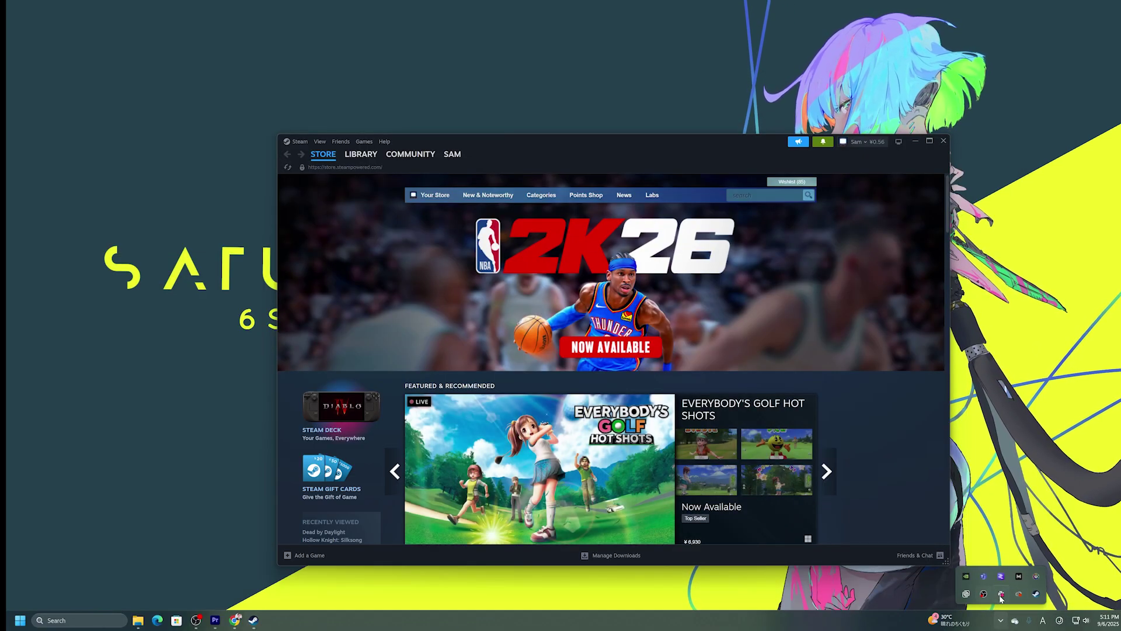
pyautogui.rightClick(1036, 594)
pyautogui.click(893, 543)
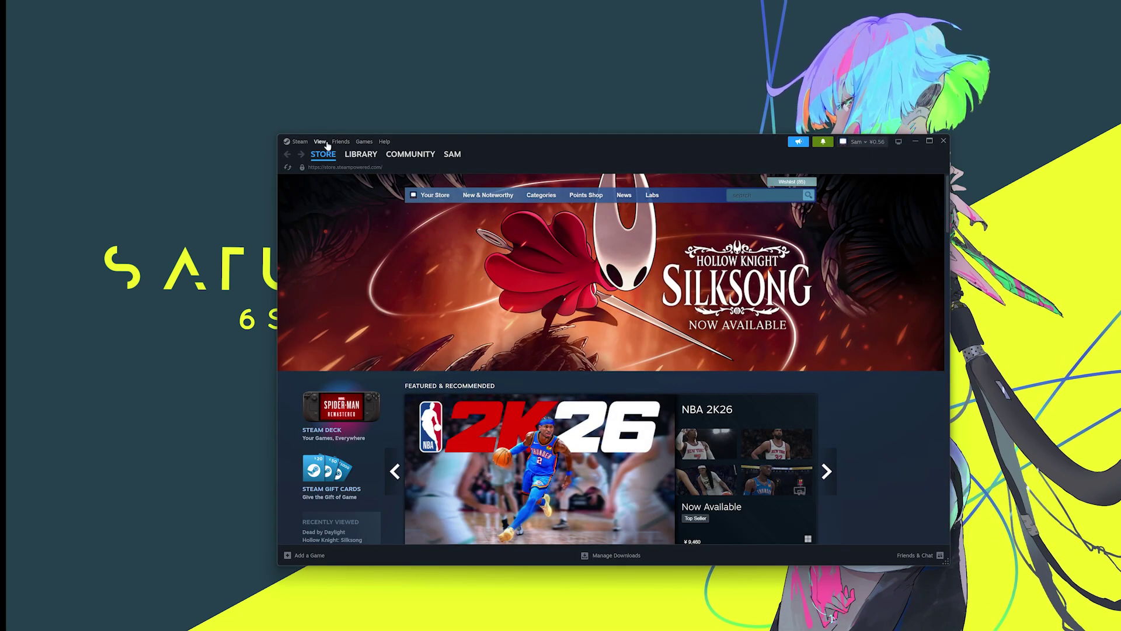
# Step: In the reopened Recordings & Screenshots library, bring up sharing options for the SATURDAY screenshot
pyautogui.click(320, 142)
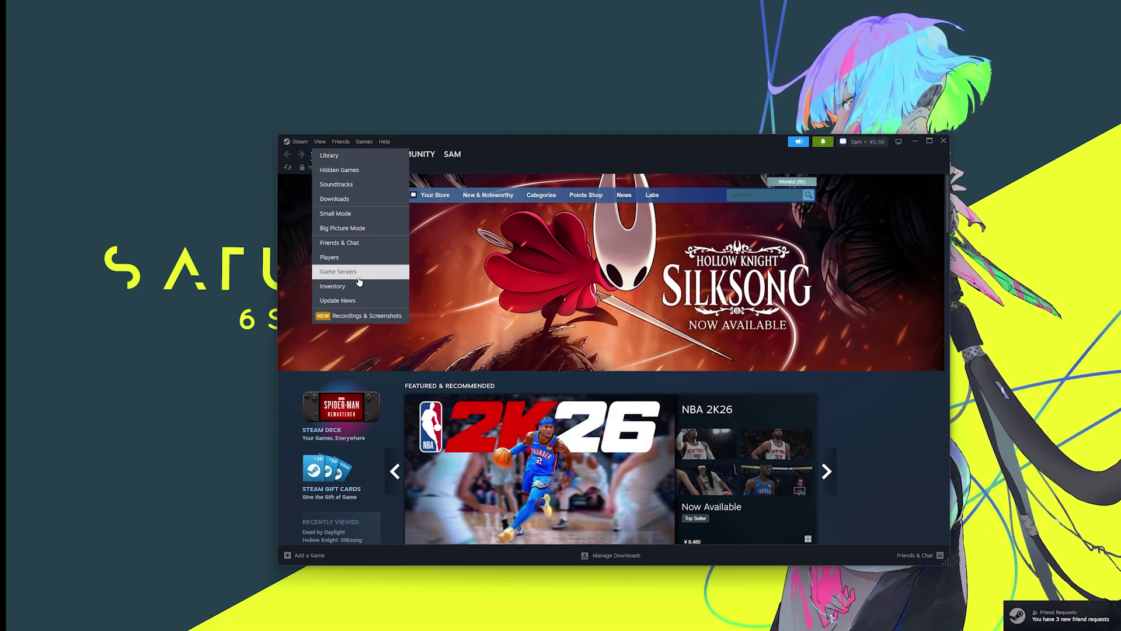
pyautogui.click(362, 316)
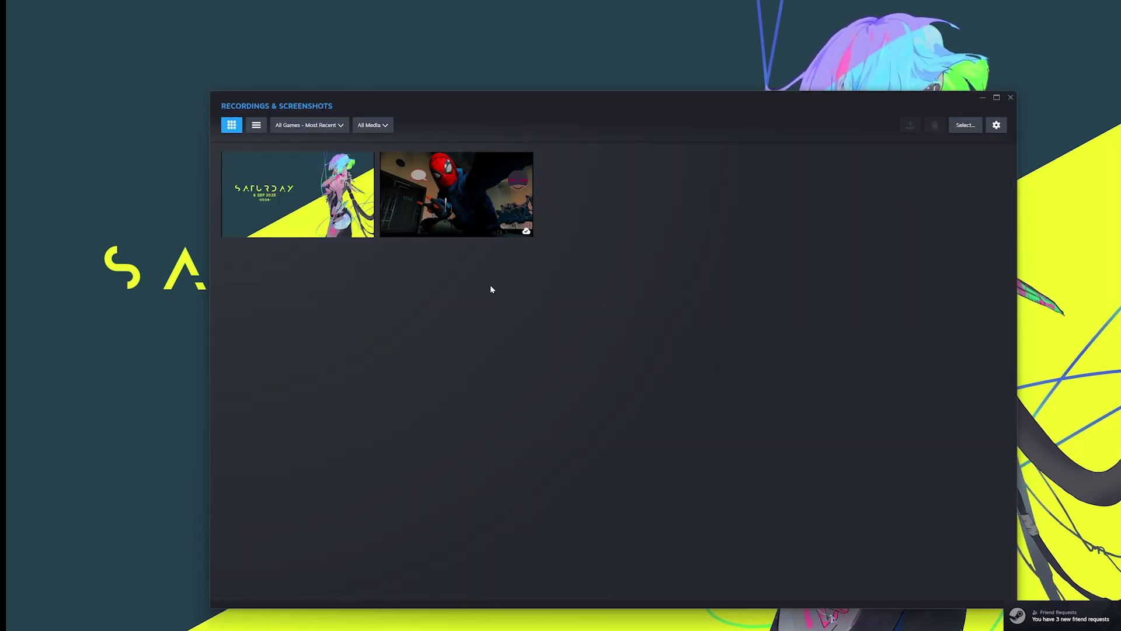
pyautogui.rightClick(325, 217)
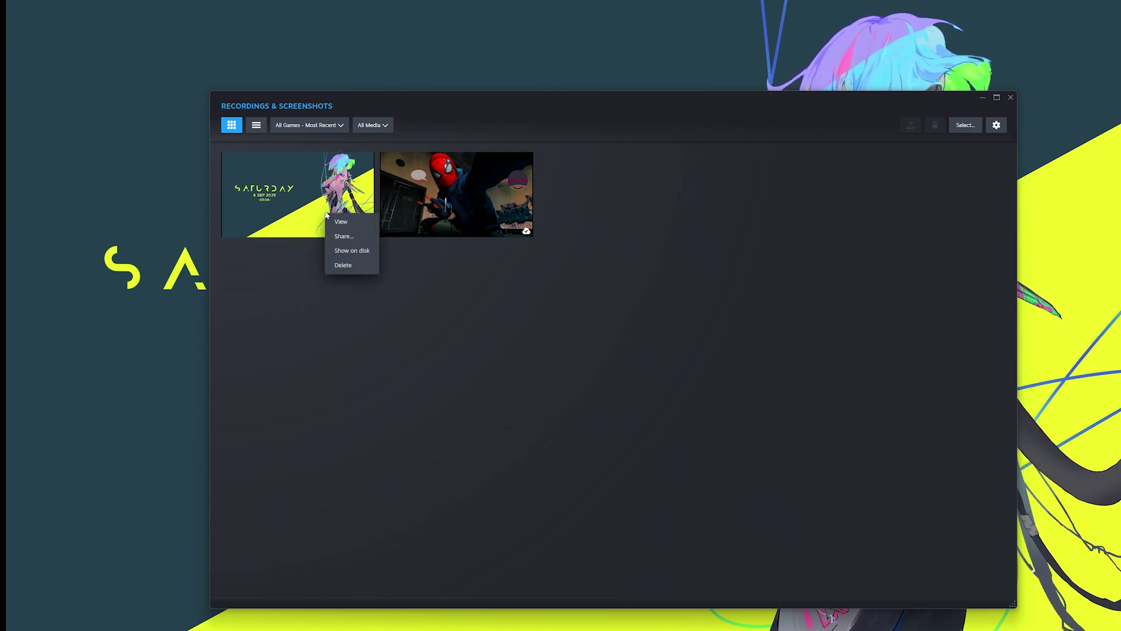
pyautogui.click(349, 237)
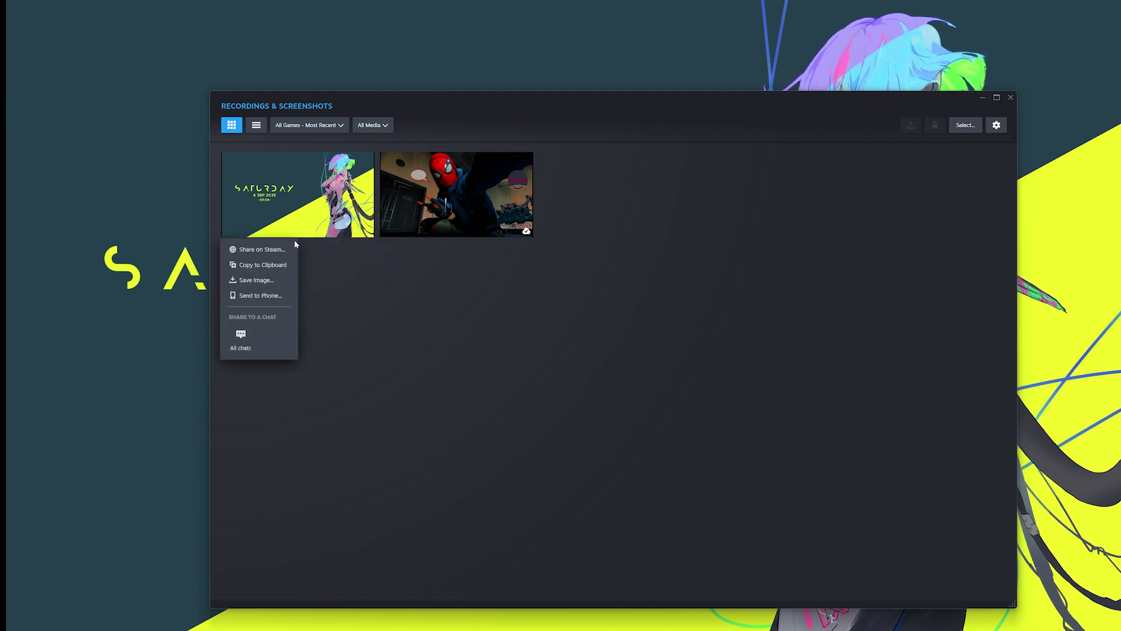
# Step: Share the SATURDAY screenshot on Steam with Public visibility
pyautogui.click(261, 249)
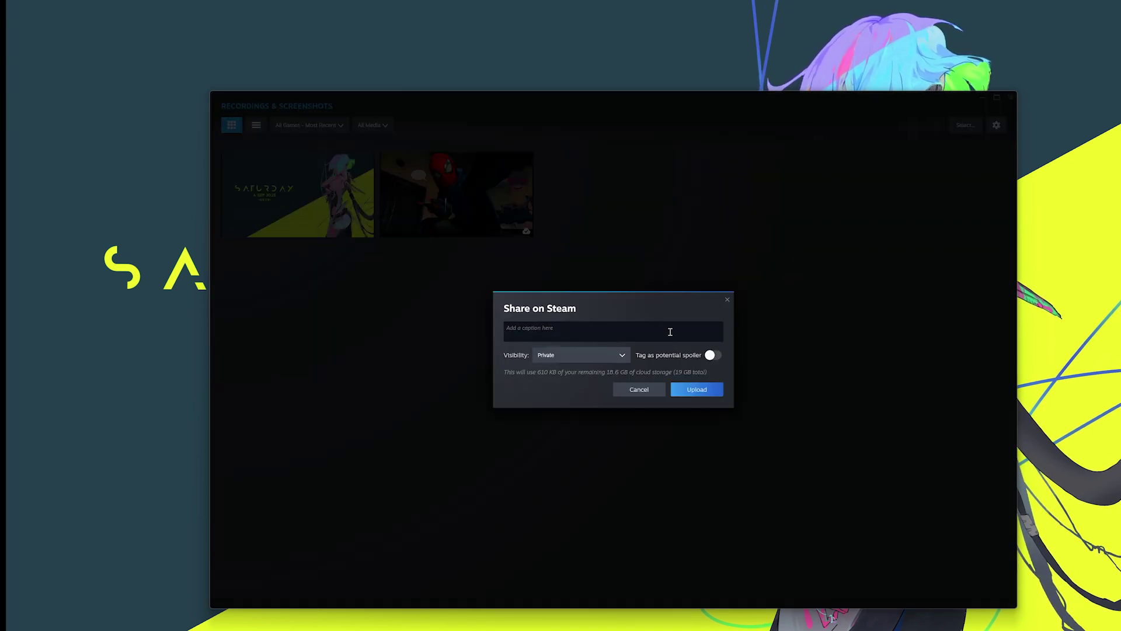
pyautogui.click(588, 351)
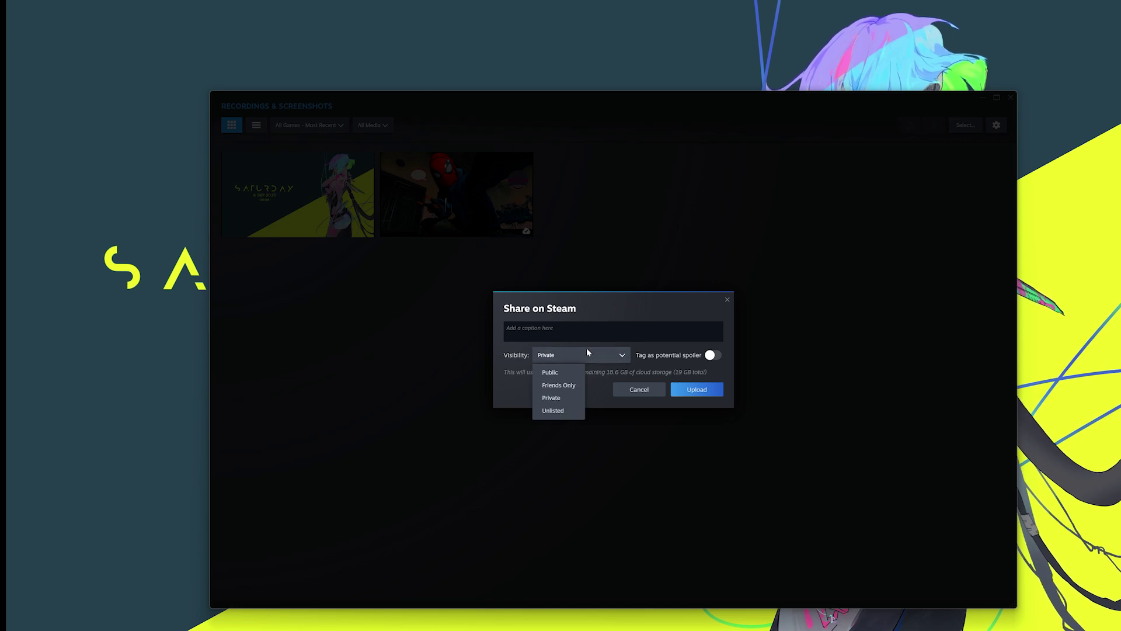
pyautogui.click(561, 376)
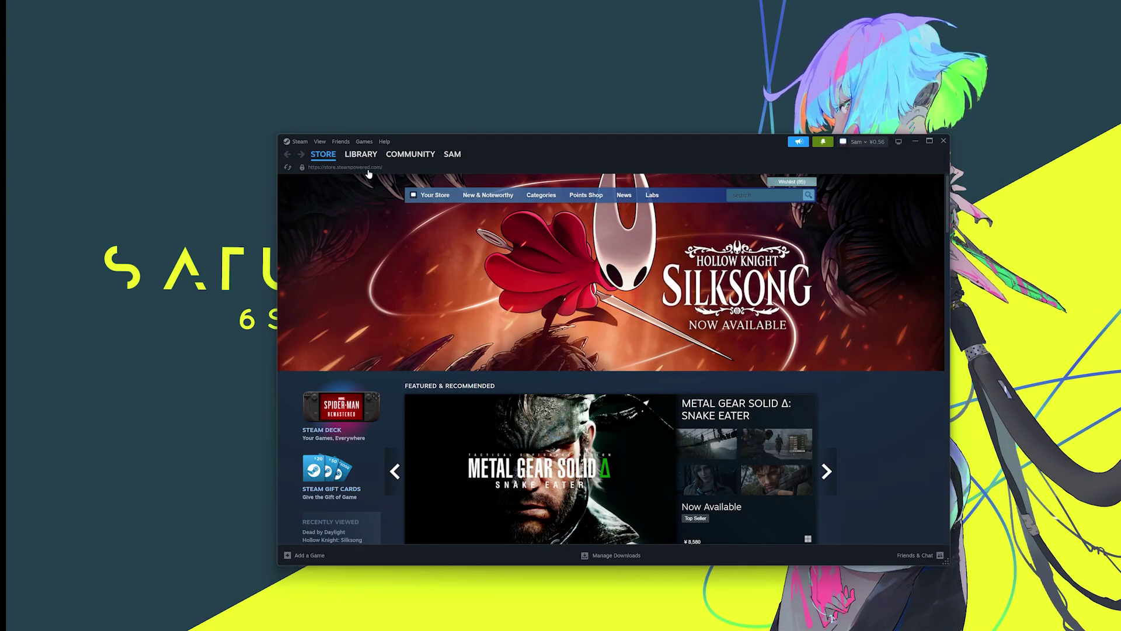
# Step: From the profile page, open Edit Profile's Featured Showcase and list the showcase types
pyautogui.click(857, 141)
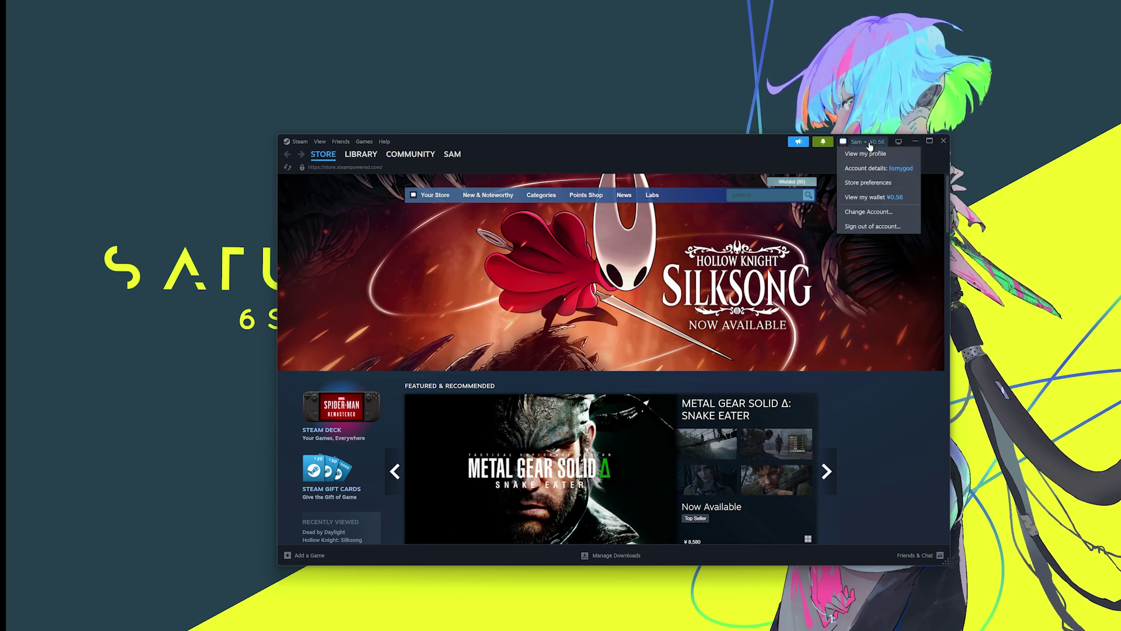
pyautogui.click(869, 155)
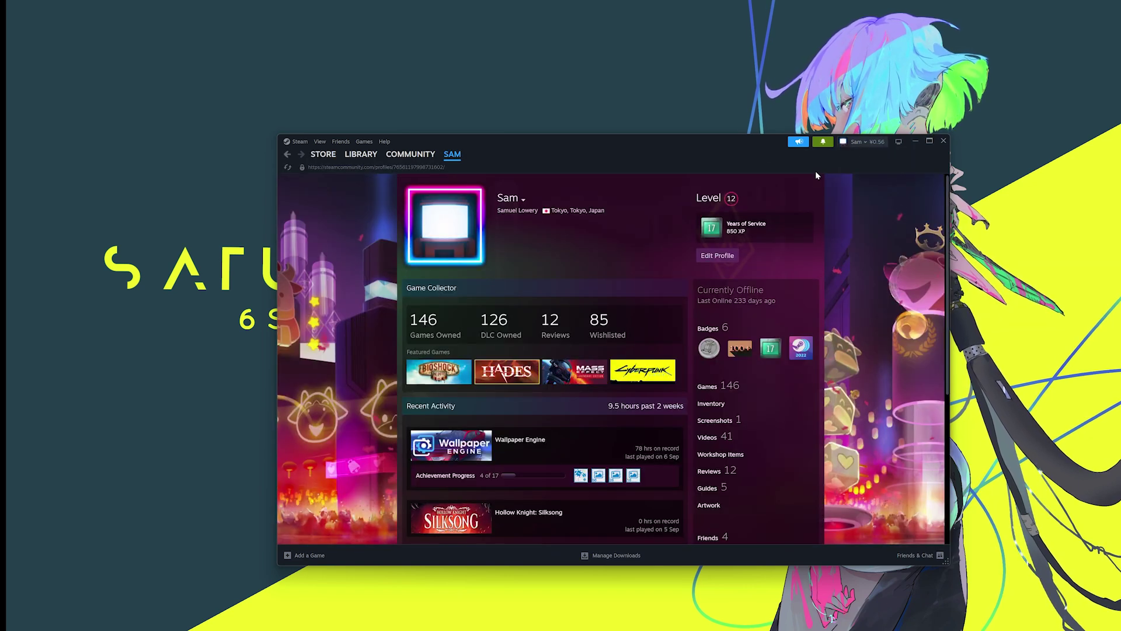
pyautogui.click(724, 255)
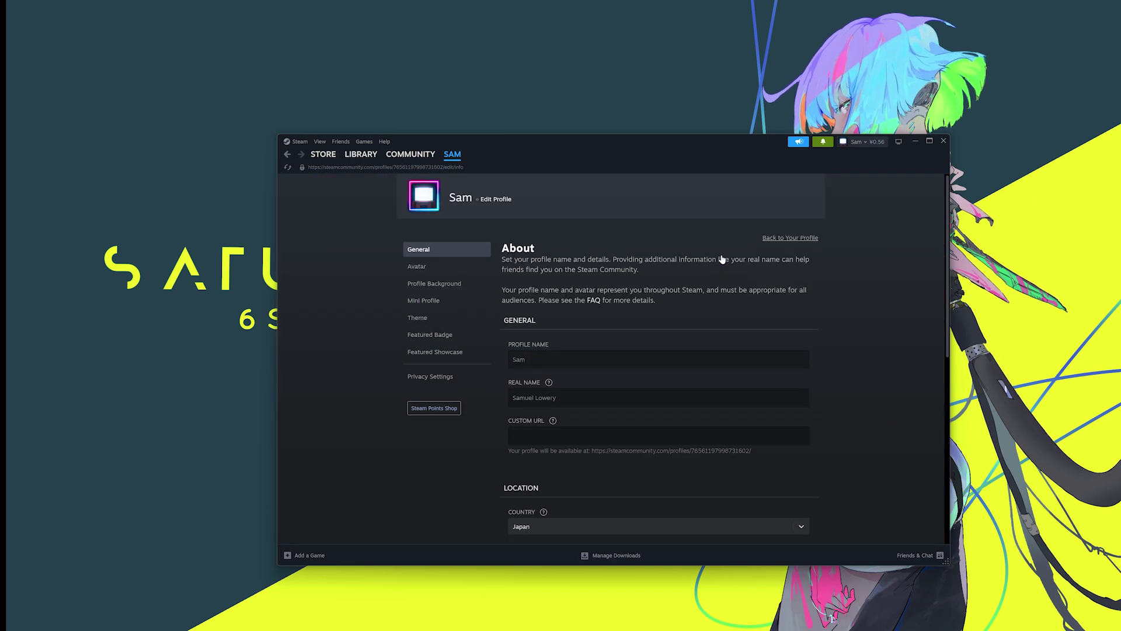
pyautogui.click(435, 351)
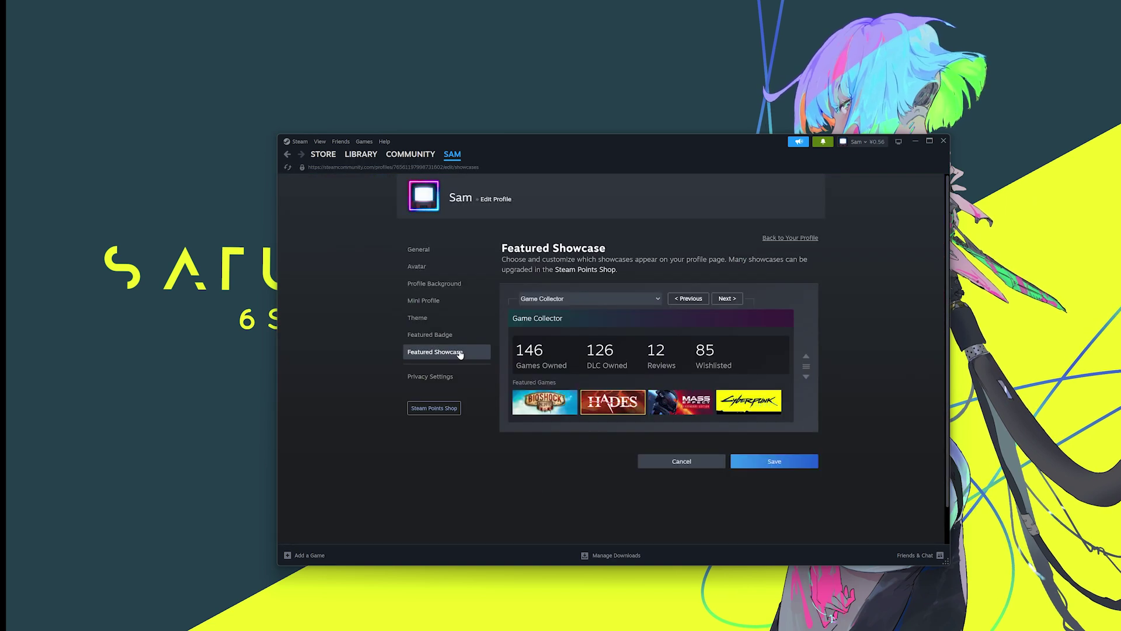
pyautogui.click(611, 299)
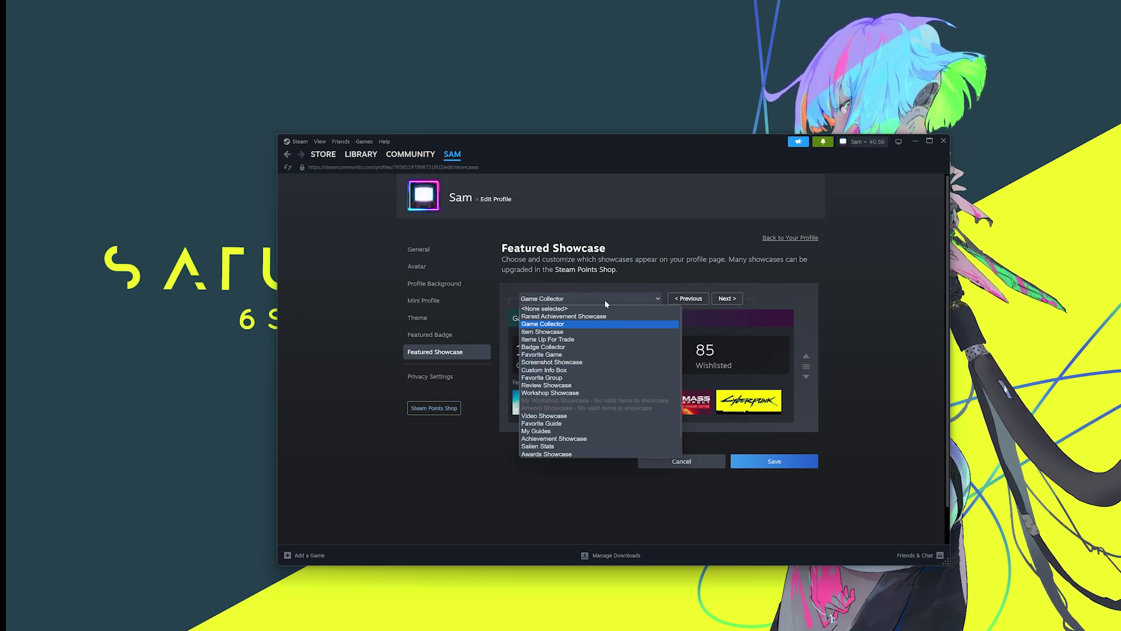
# Step: Switch the Featured Showcase to Screenshot Showcase, closing the large slot's picker without choosing
pyautogui.click(578, 363)
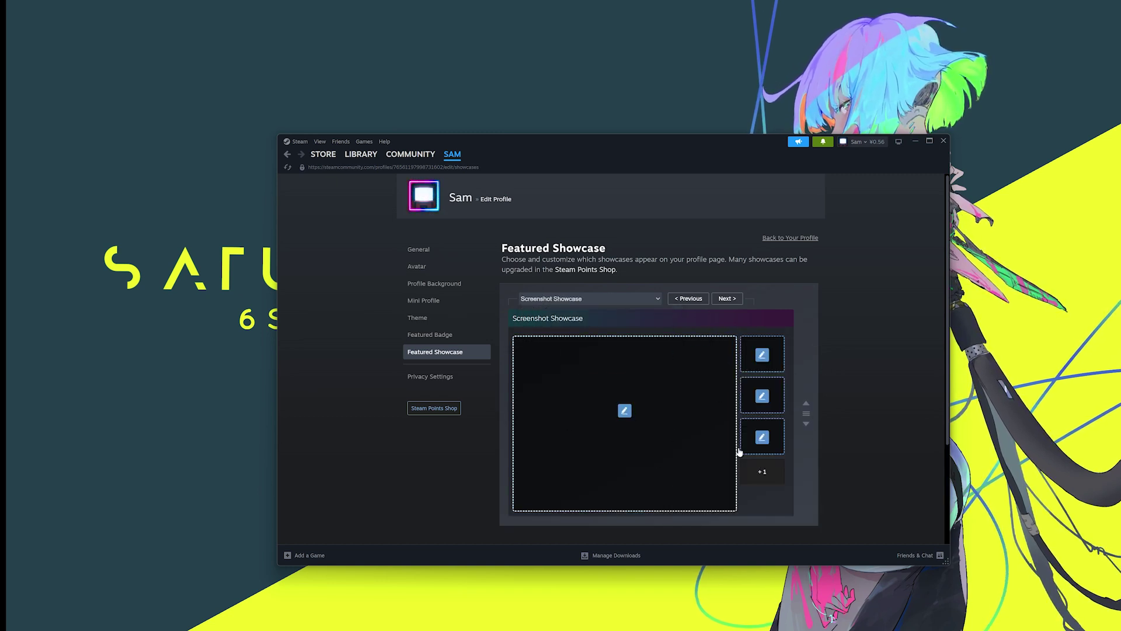
pyautogui.click(625, 411)
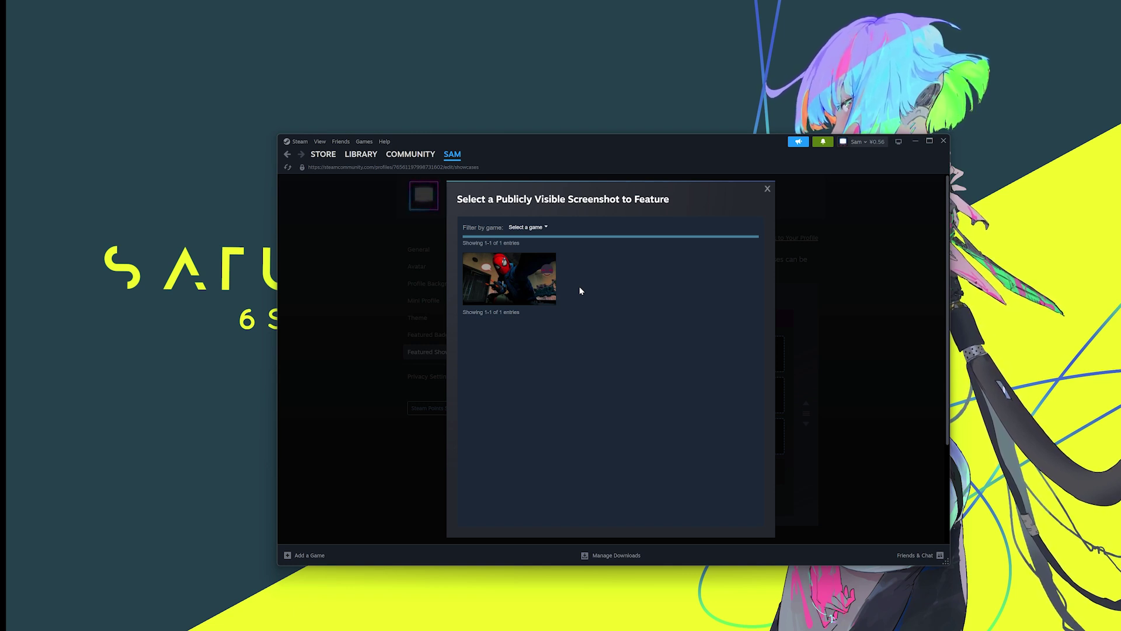
pyautogui.click(767, 189)
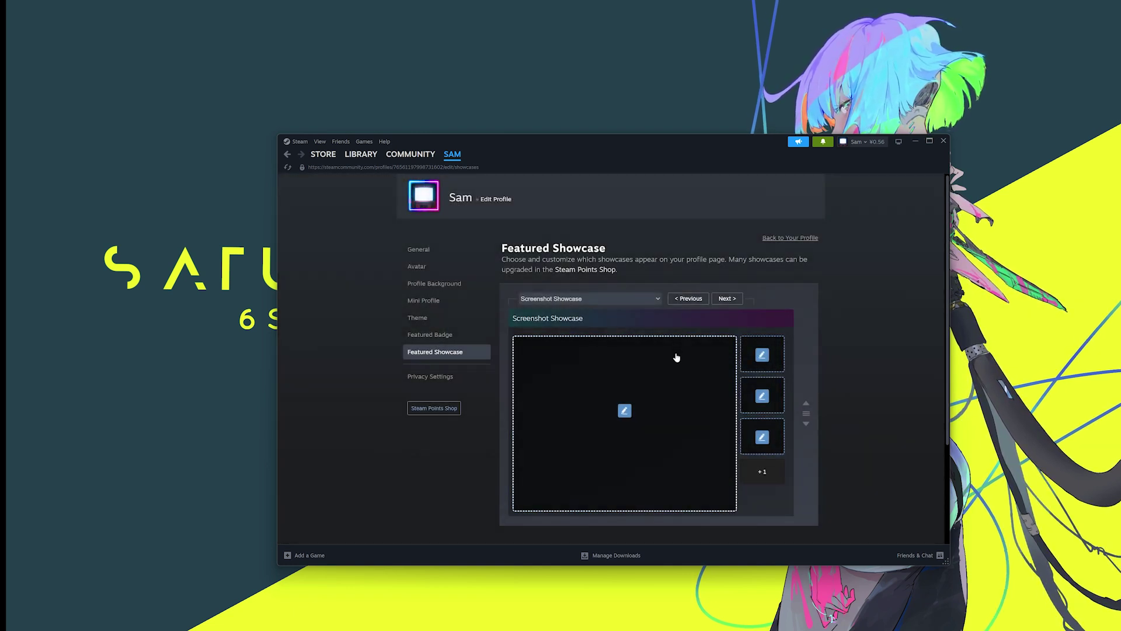